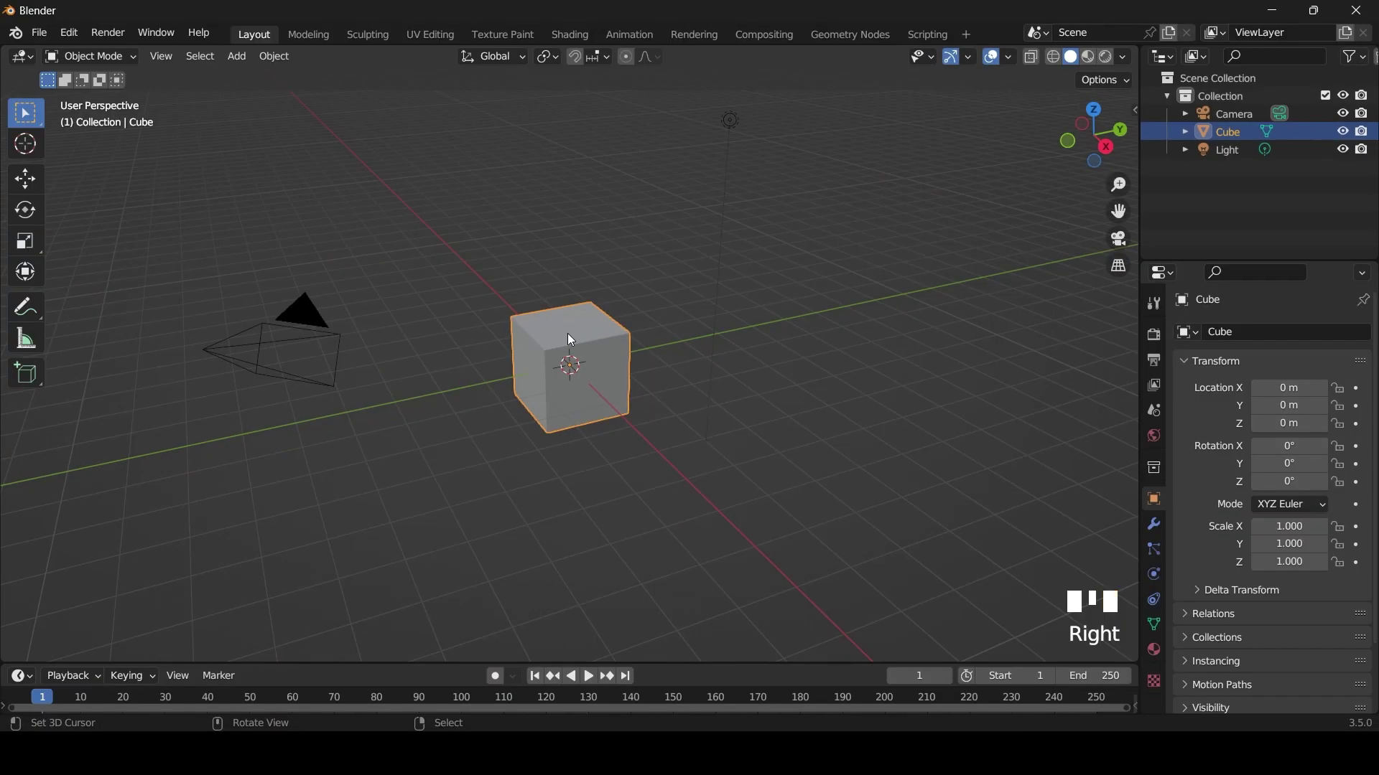
- Try moving the cube along the global Z axis, and cancel the move
{"action": "key", "text": "g"}
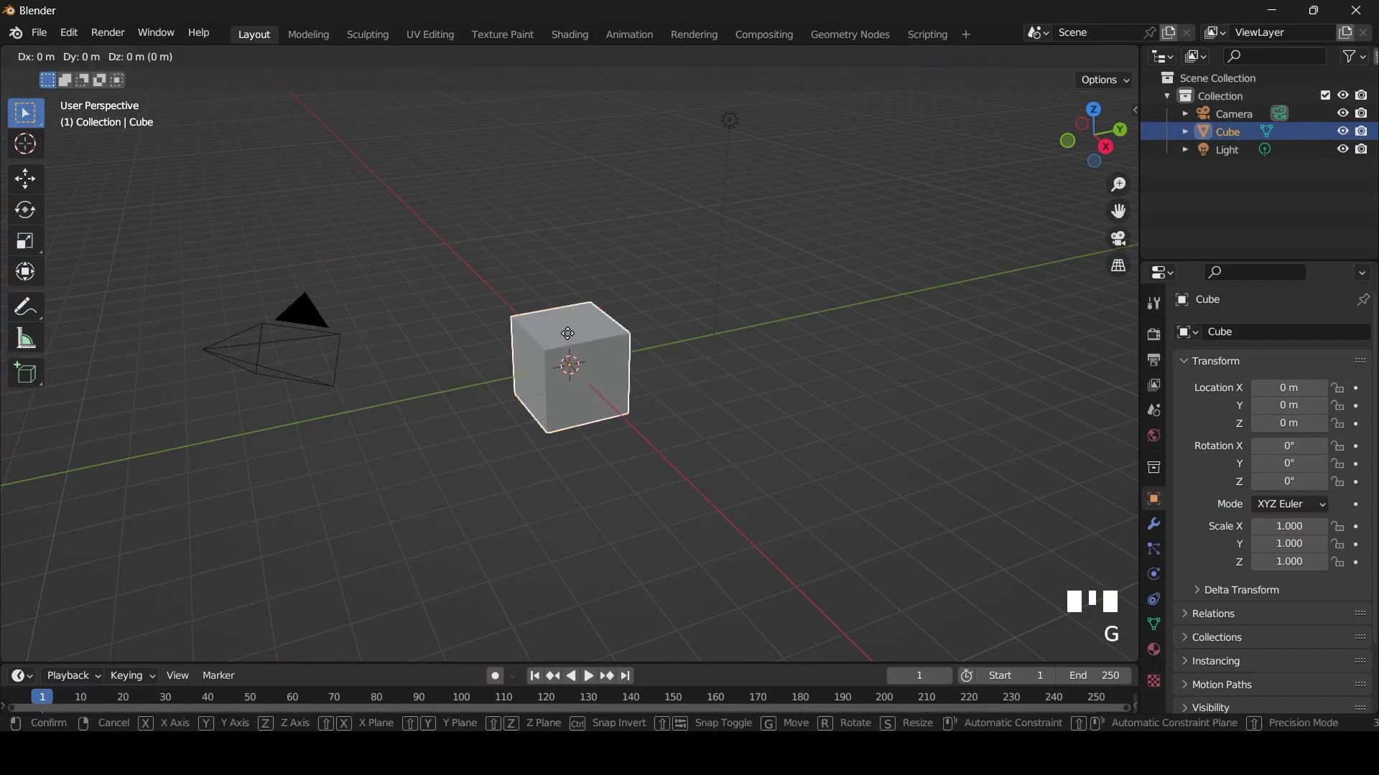
{"action": "key", "text": "z"}
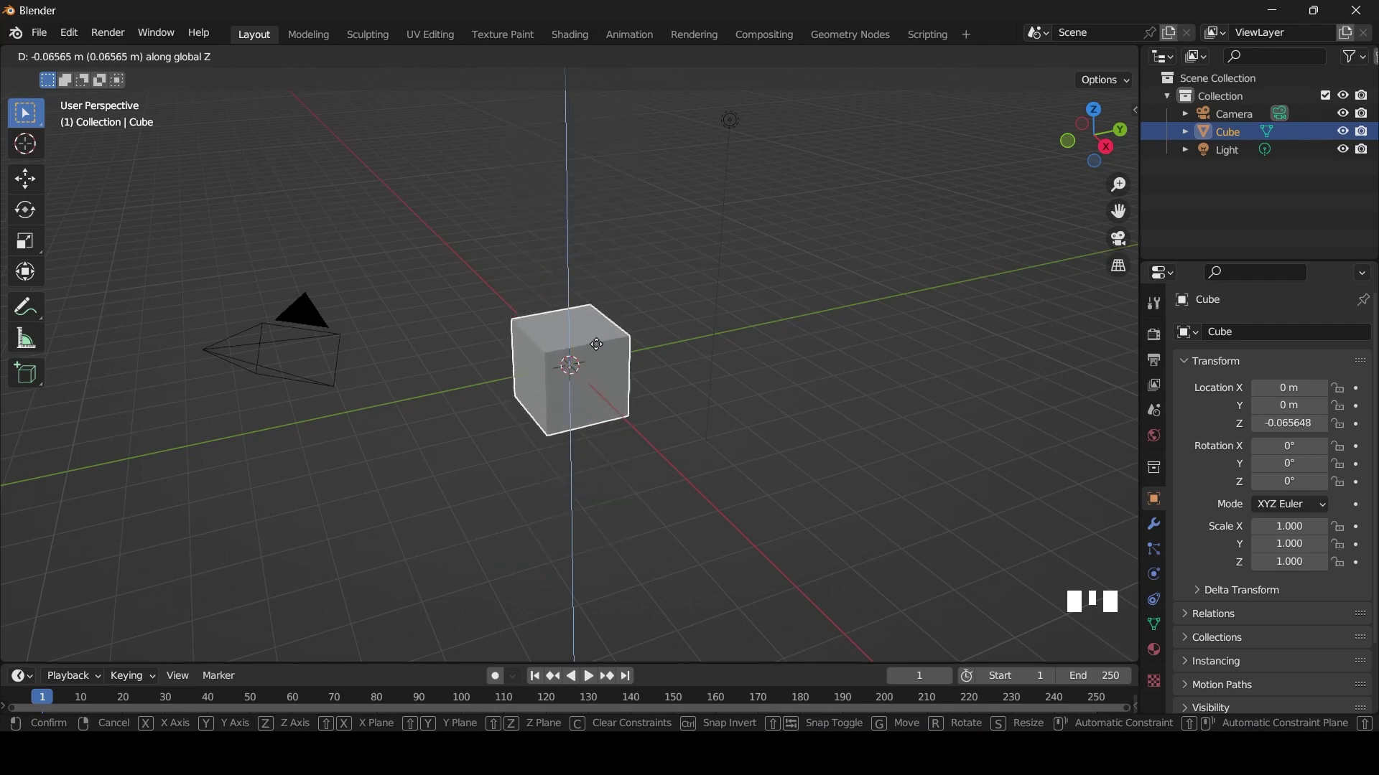
{"action": "right_click", "coordinate": [596, 346]}
- Show the viewport sidebar with the cube's item transform values
{"action": "key", "text": "n"}
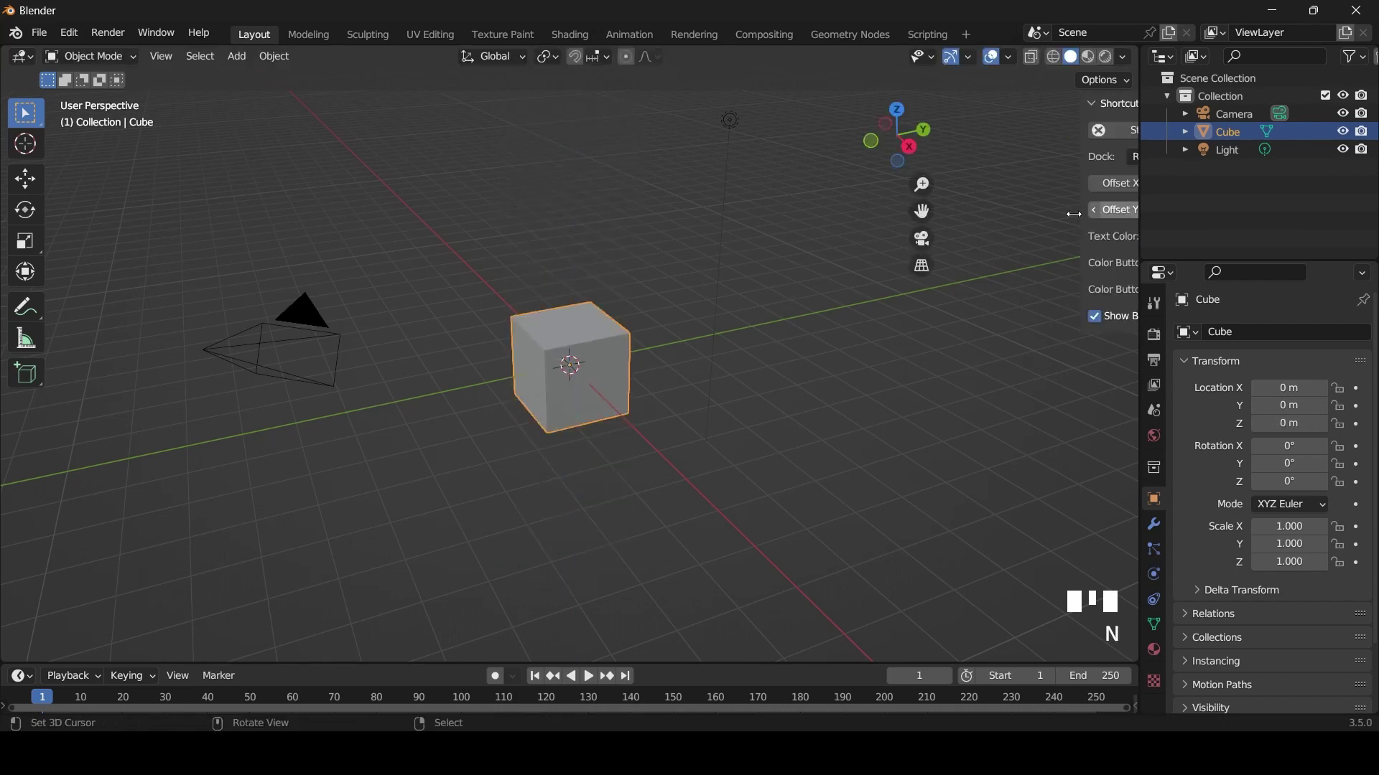
{"action": "left_click", "coordinate": [1128, 190]}
{"action": "left_click", "coordinate": [1131, 117]}
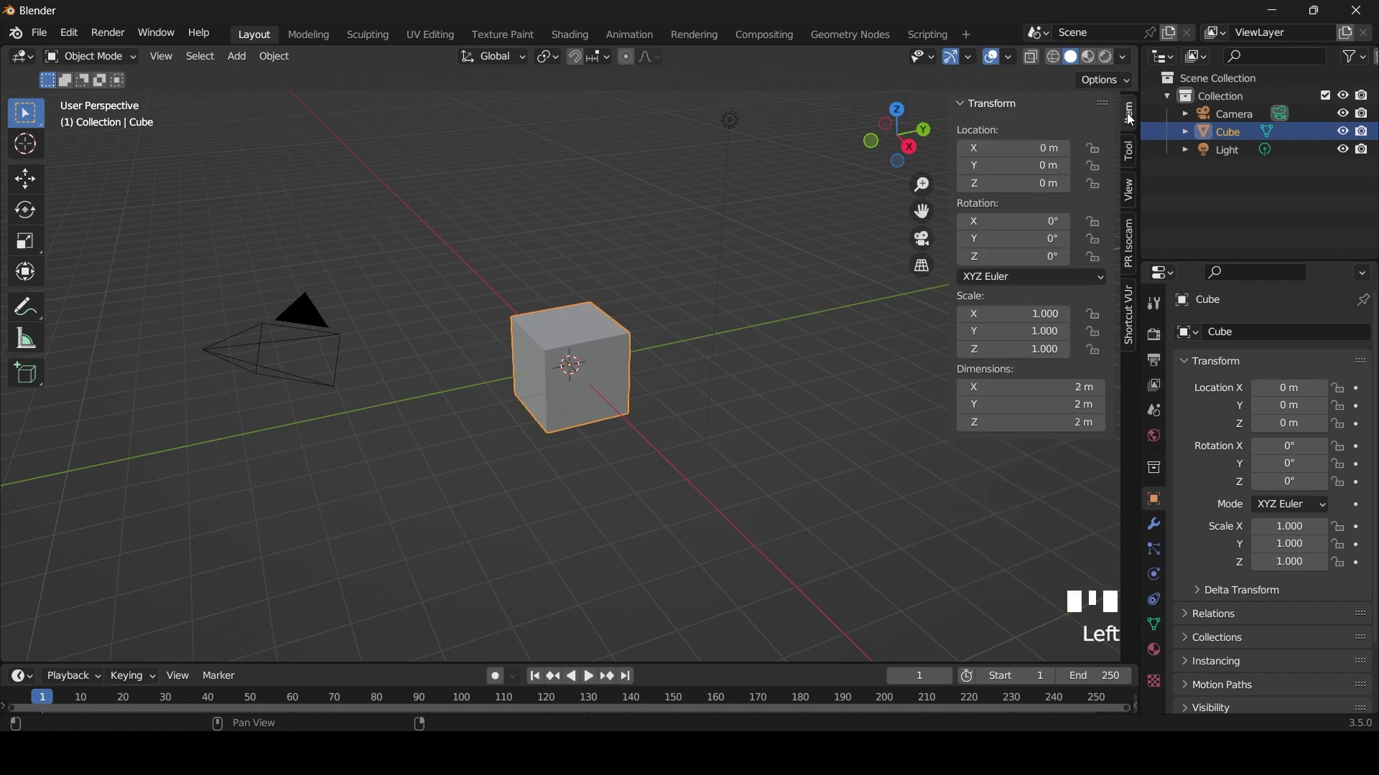
- Try raising the selected cube along the global Z axis, and cancel the move
{"action": "right_click", "coordinate": [581, 343]}
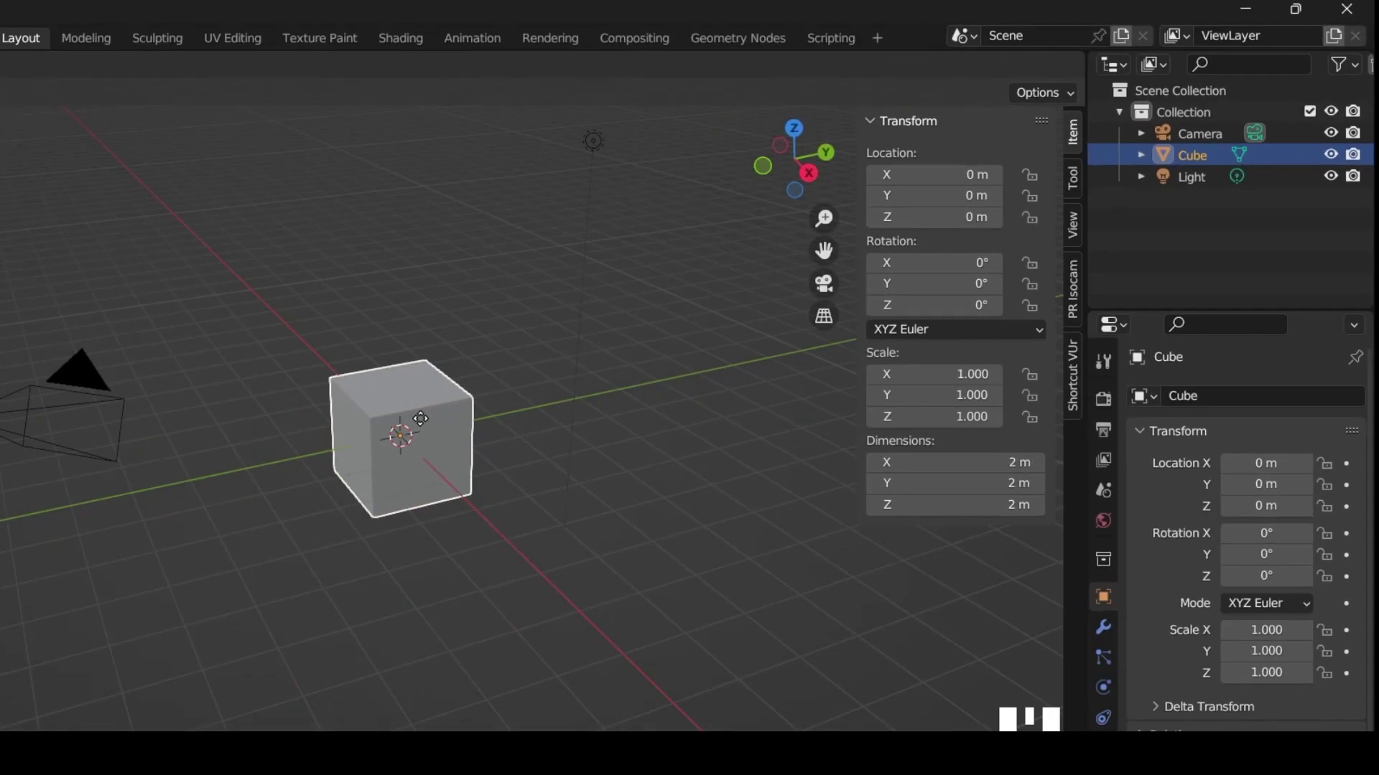
{"action": "key", "text": "g"}
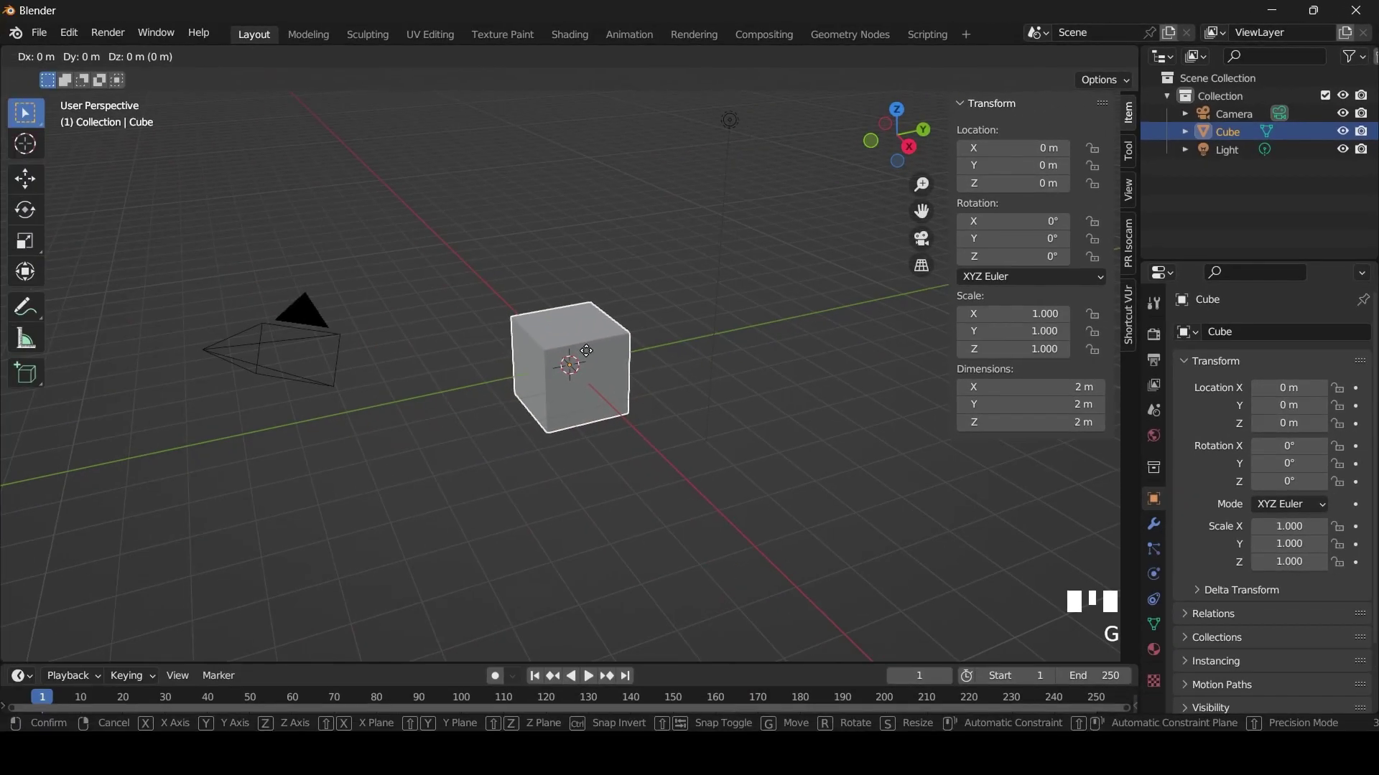
{"action": "key", "text": "z"}
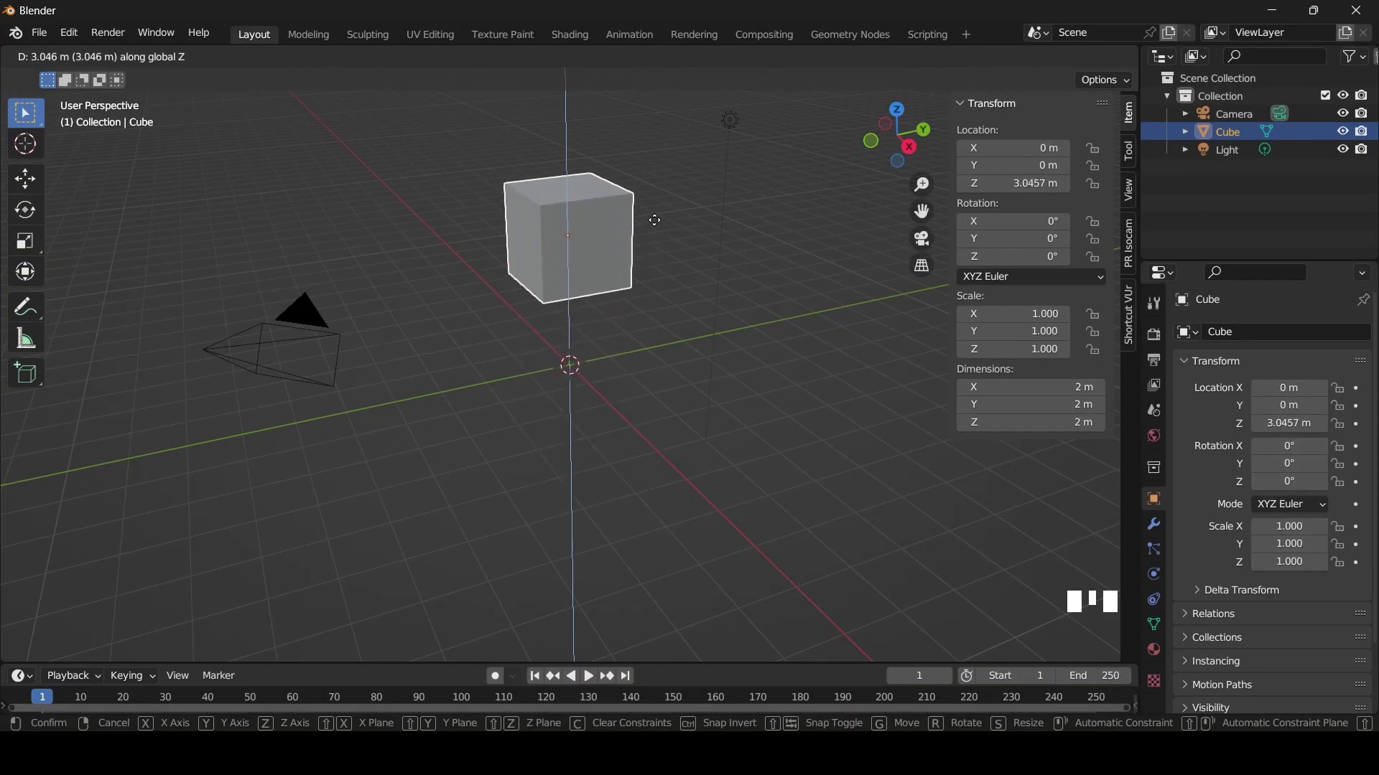
{"action": "right_click", "coordinate": [663, 276]}
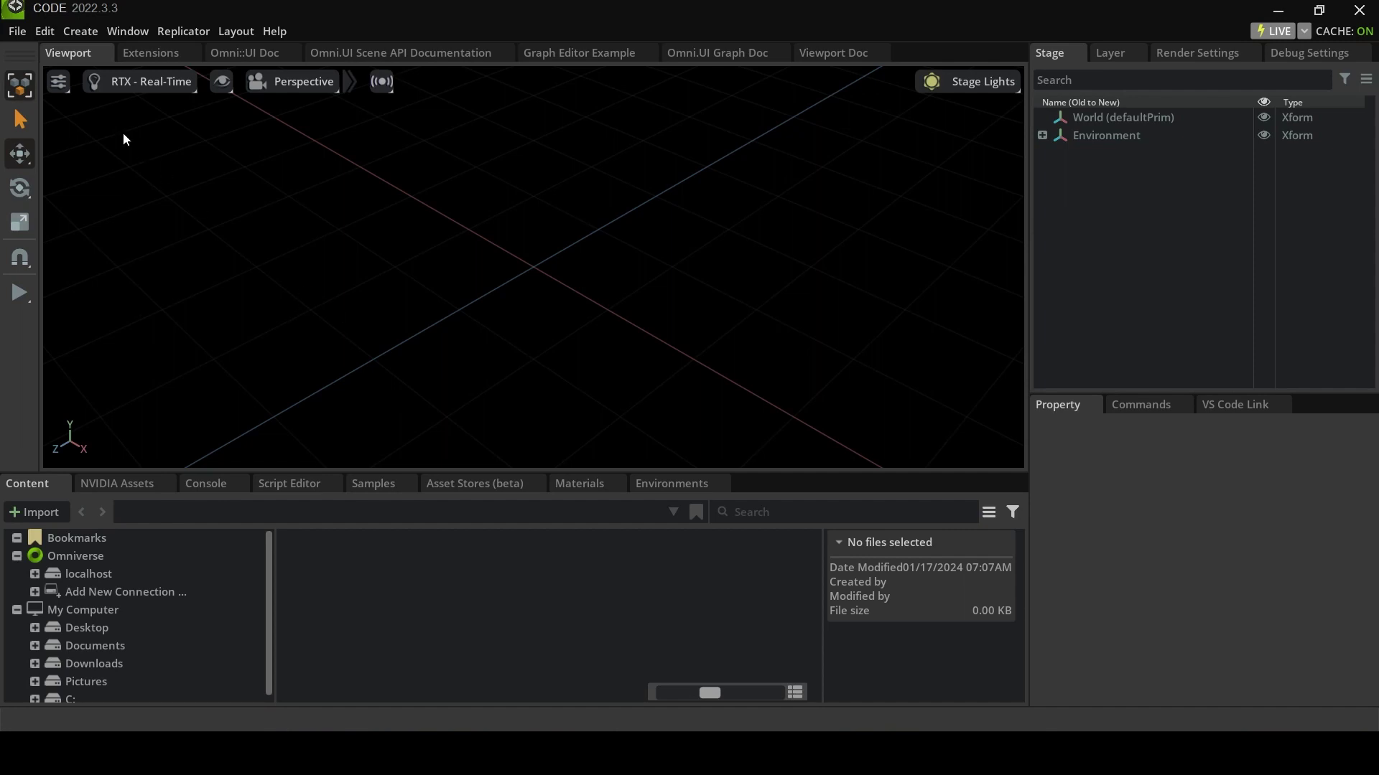
- Switch to Omniverse Code and create a cube mesh in the empty stage
{"action": "left_click", "coordinate": [71, 33]}
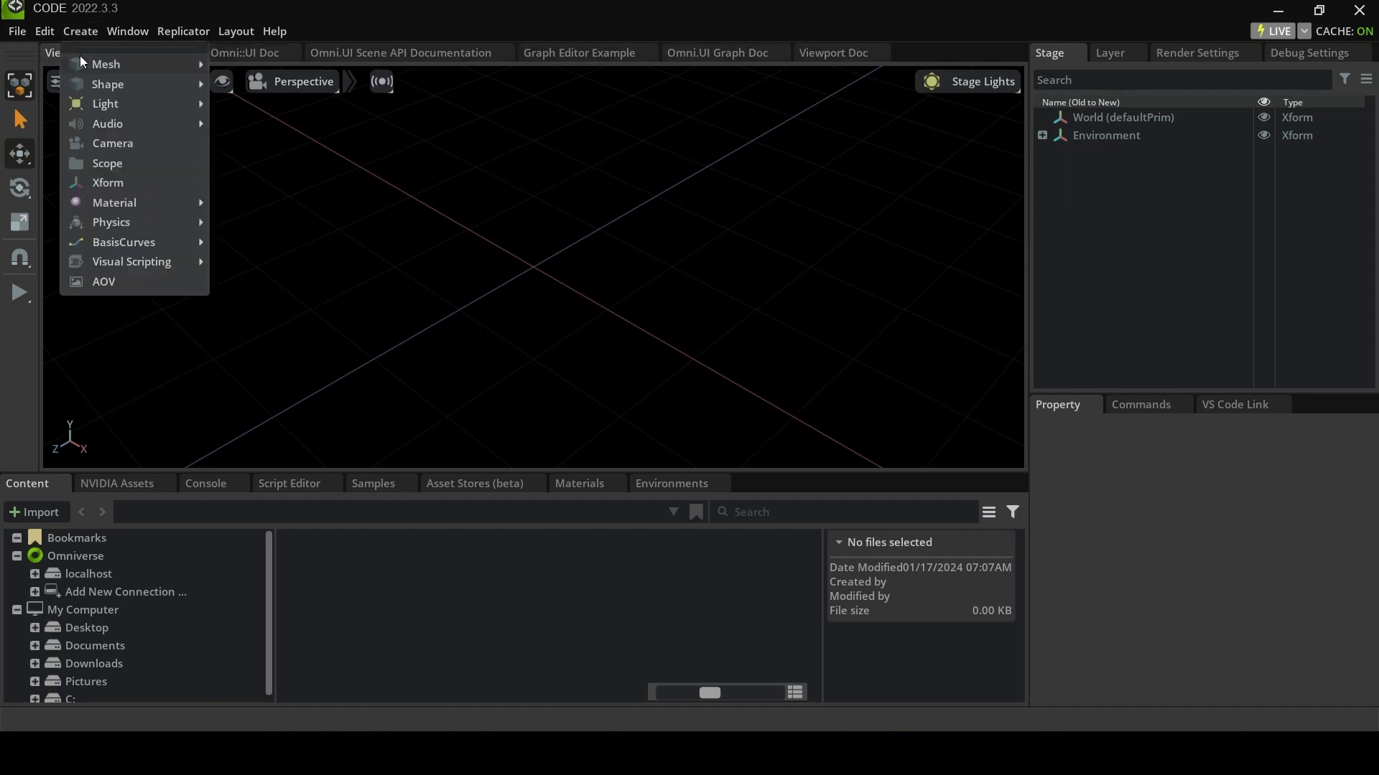
{"action": "mouse_move", "coordinate": [84, 63]}
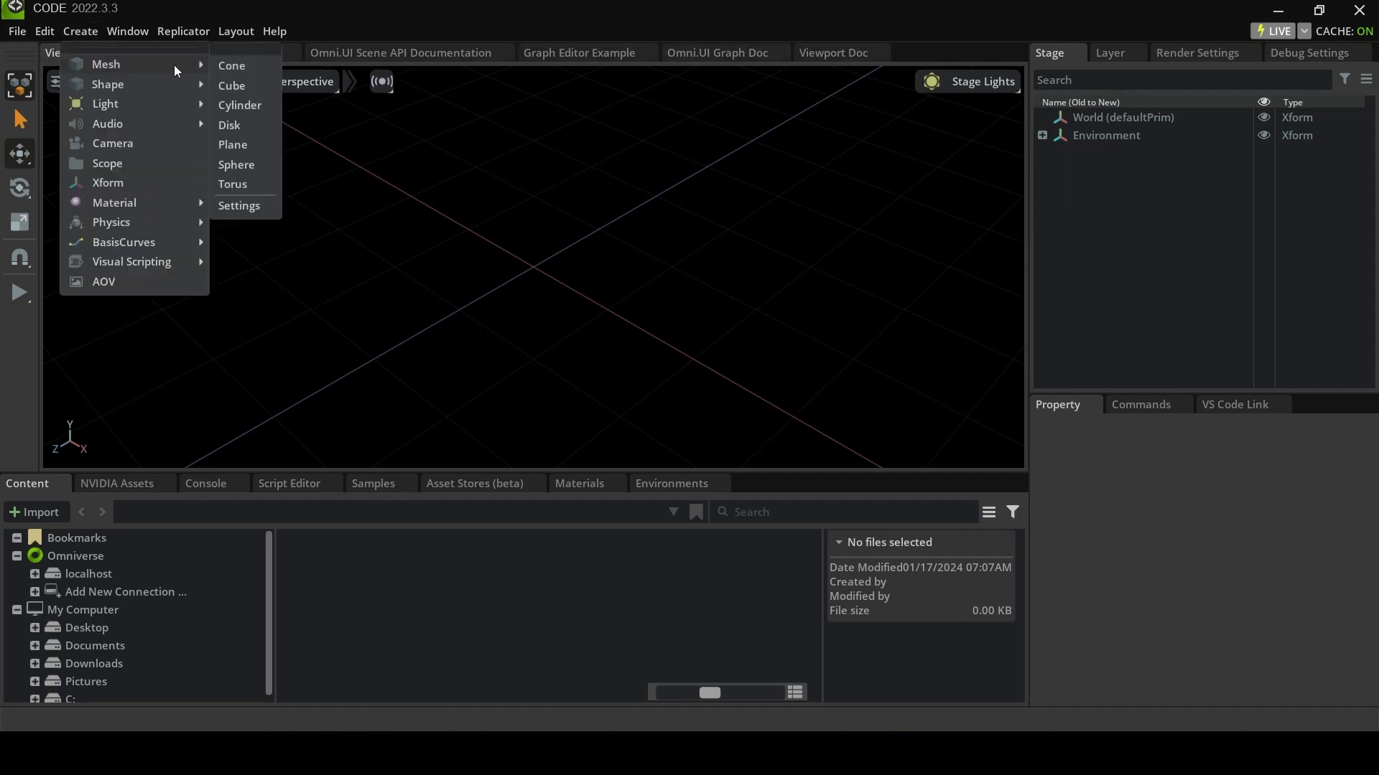
{"action": "left_click", "coordinate": [243, 87]}
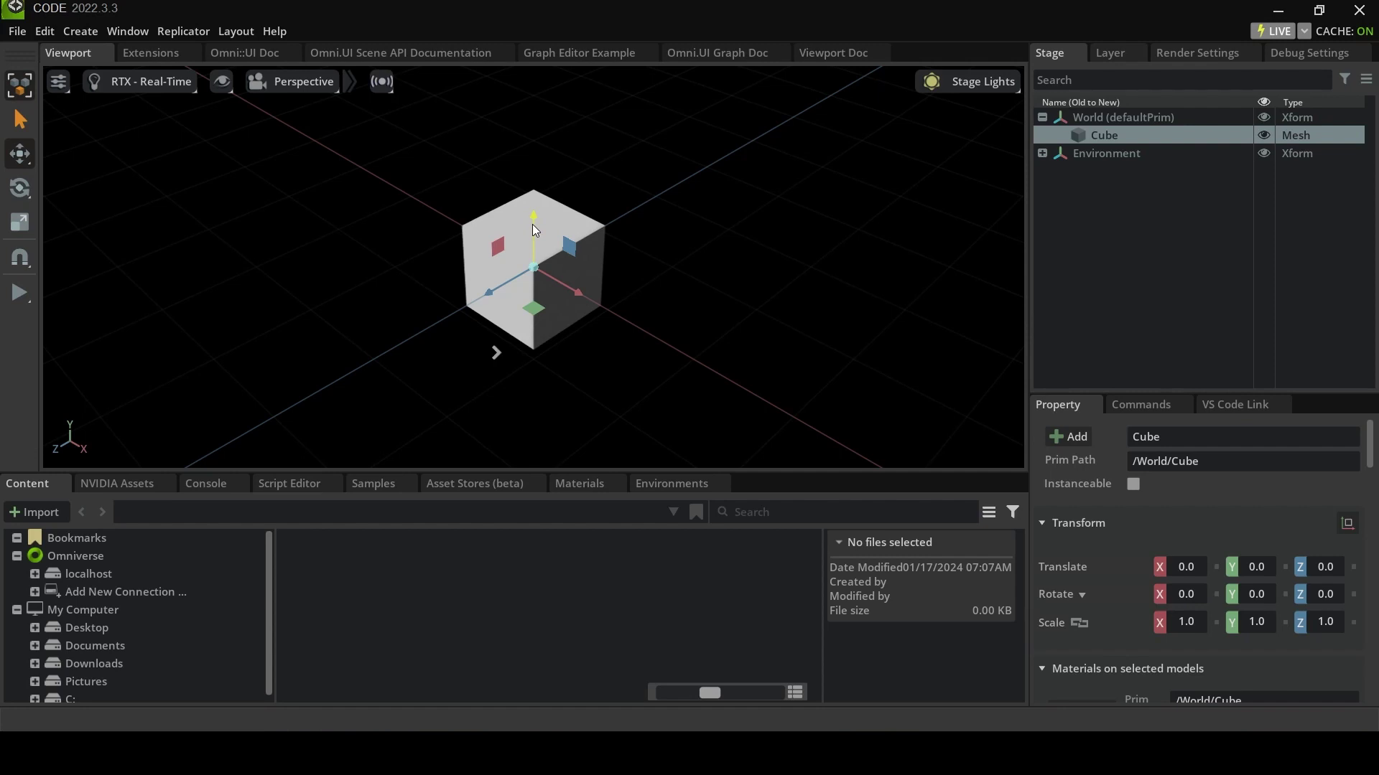
- Try lowering the cube about 20 units along the Y axis, and undo the move
{"action": "mouse_move", "coordinate": [532, 224]}
{"action": "left_mouse_down"}
{"action": "mouse_move", "coordinate": [522, 127]}
{"action": "mouse_move", "coordinate": [520, 373]}
{"action": "mouse_move", "coordinate": [521, 122]}
{"action": "mouse_move", "coordinate": [520, 243]}
{"action": "left_mouse_up"}
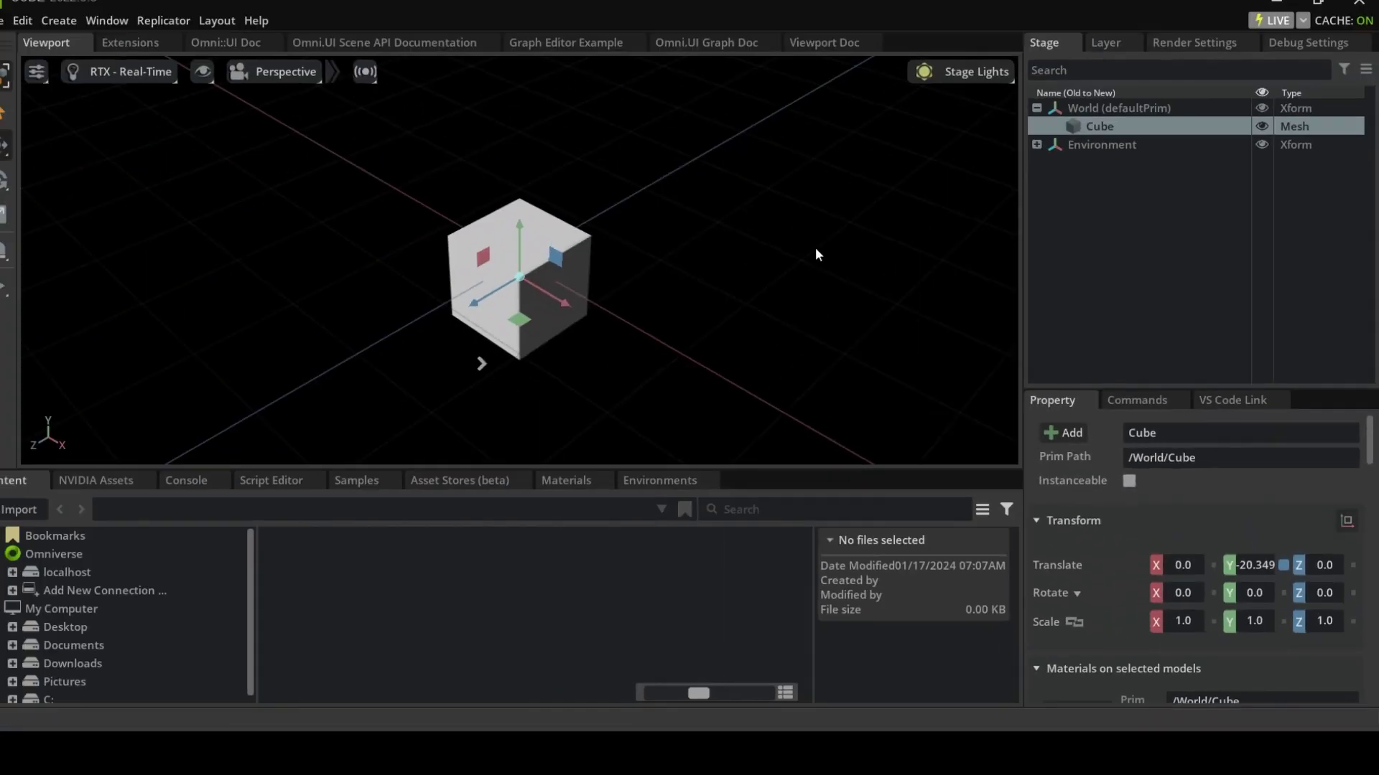
{"action": "key", "text": "ctrl+z"}
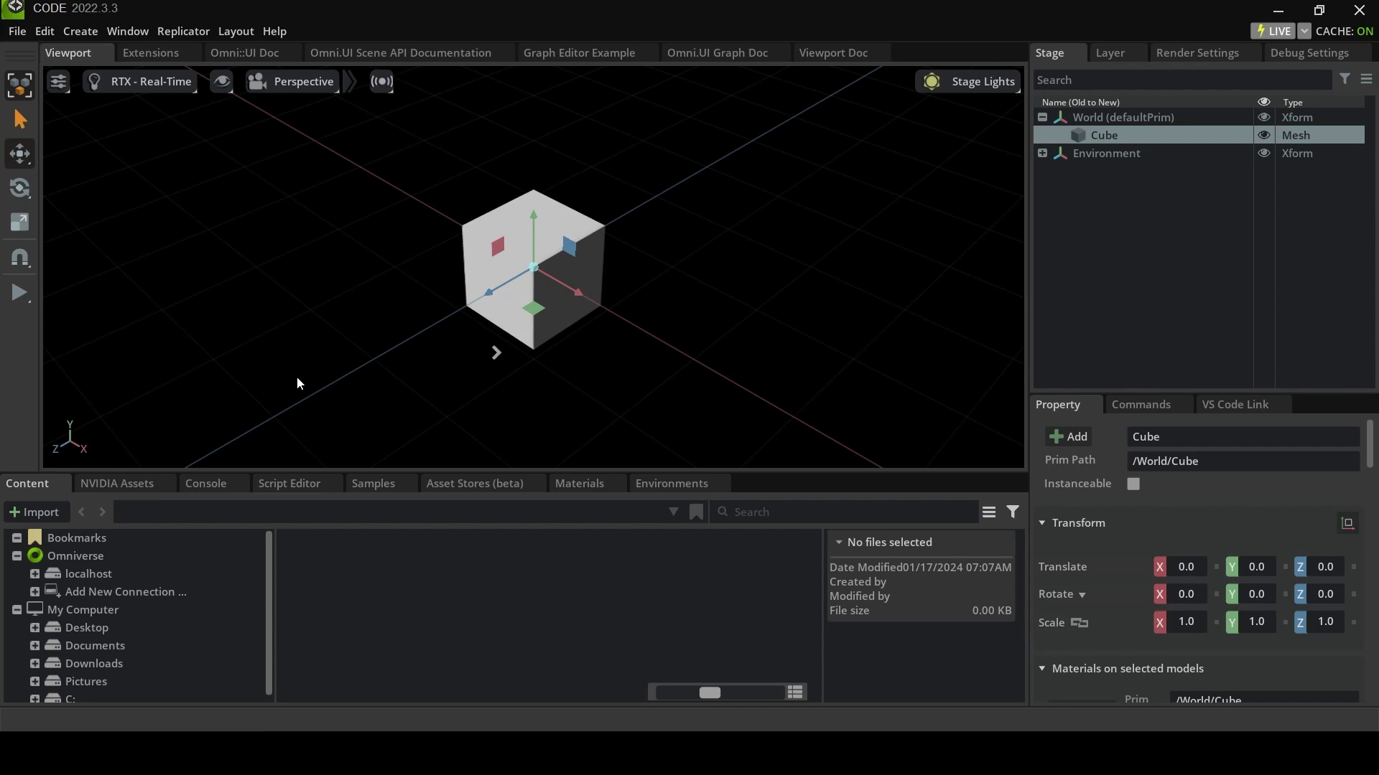
- Set the default up axis for new stages to Z in the Stage preferences
{"action": "left_click", "coordinate": [45, 31]}
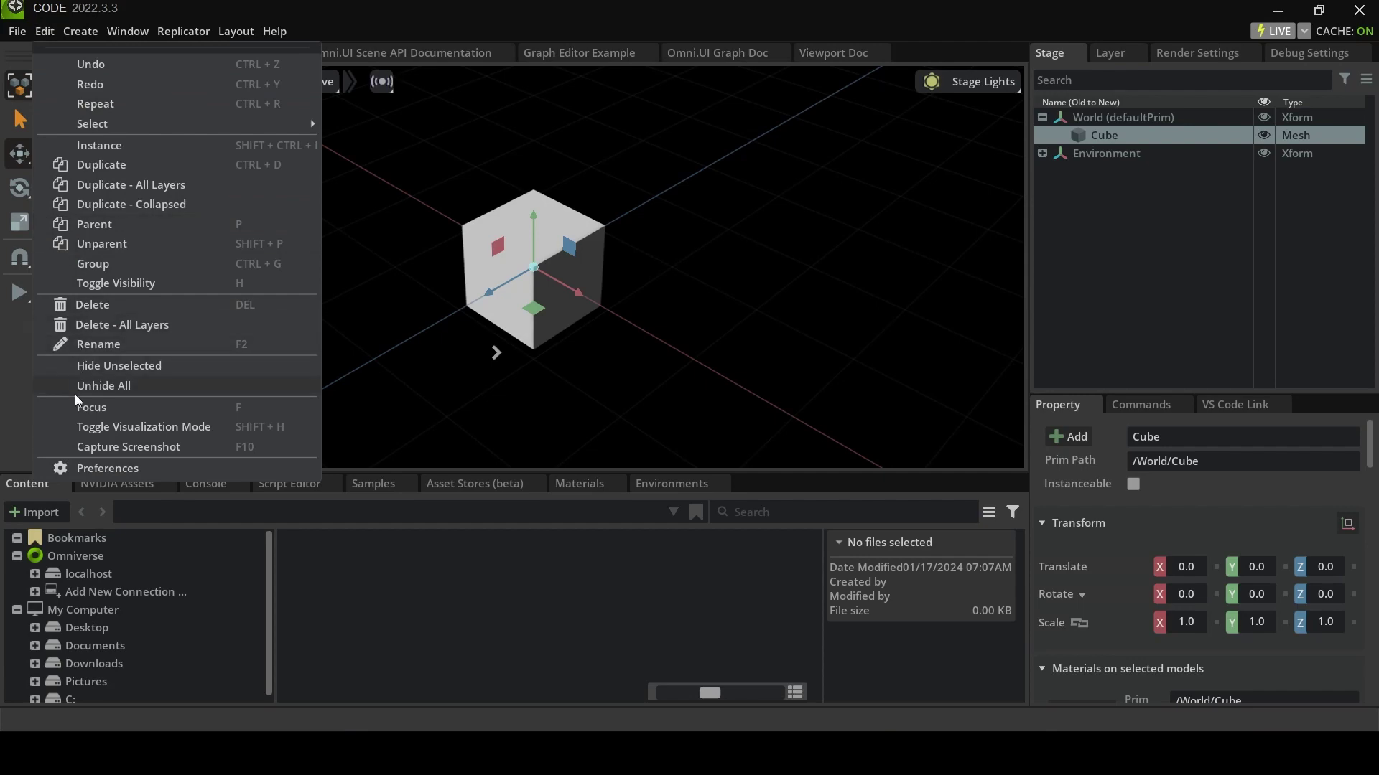
{"action": "left_click", "coordinate": [107, 469]}
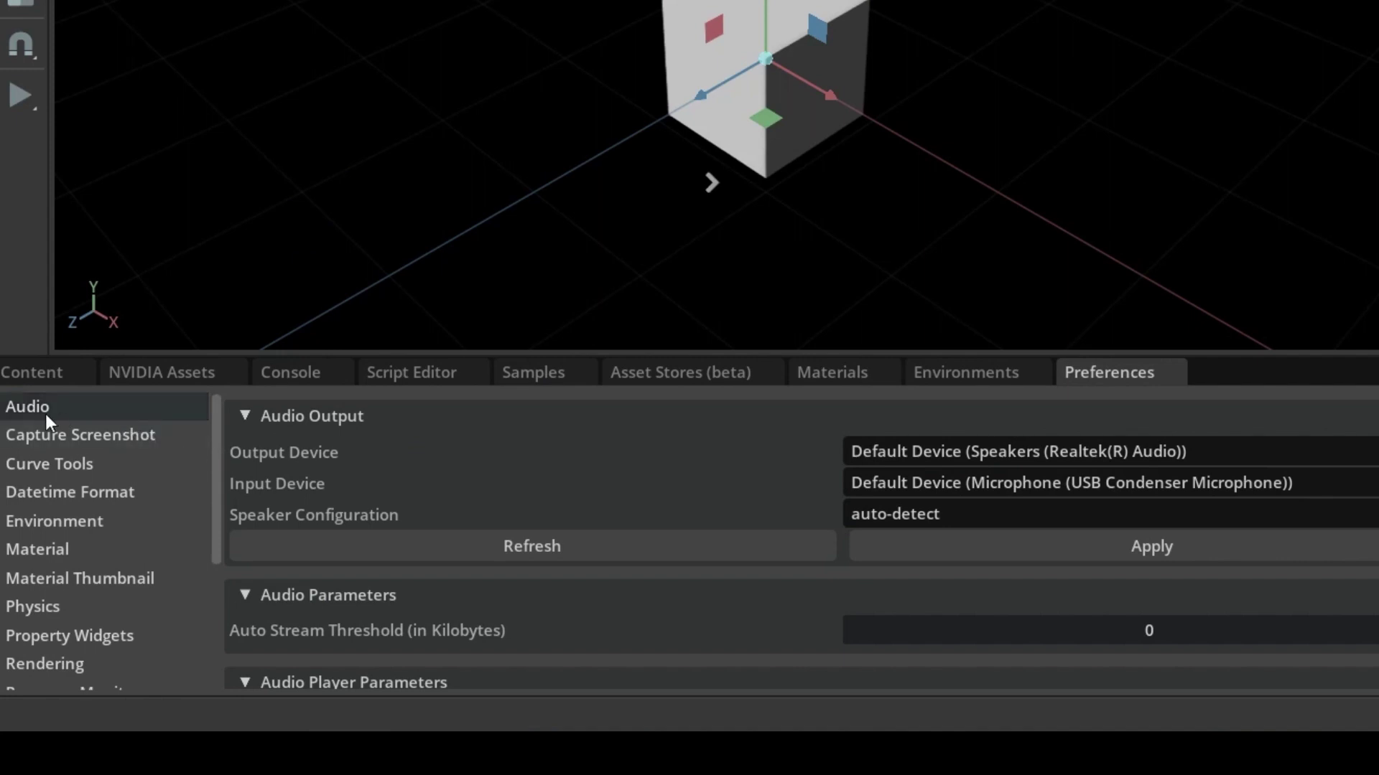
{"action": "scroll", "coordinate": [38, 631], "scroll_direction": "down", "scroll_amount": 3}
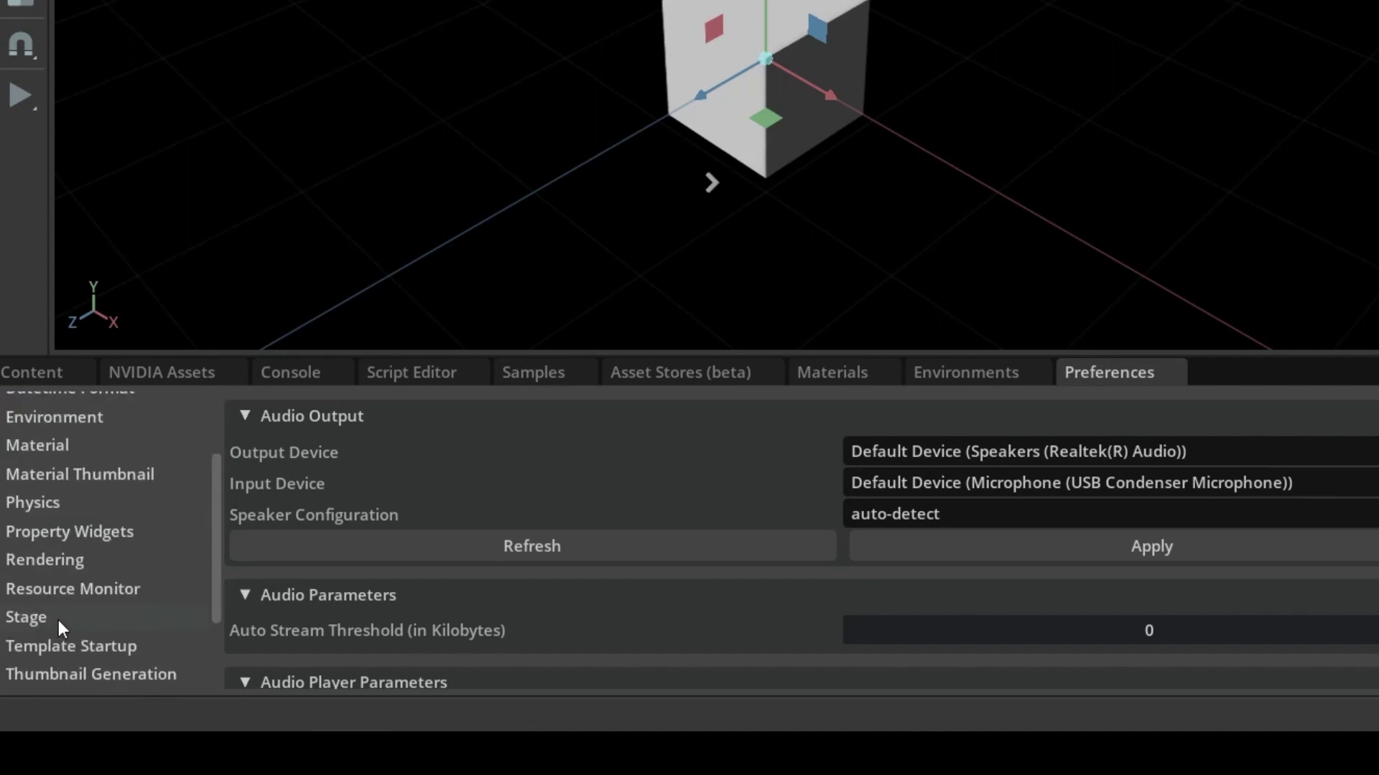
{"action": "left_click", "coordinate": [59, 622]}
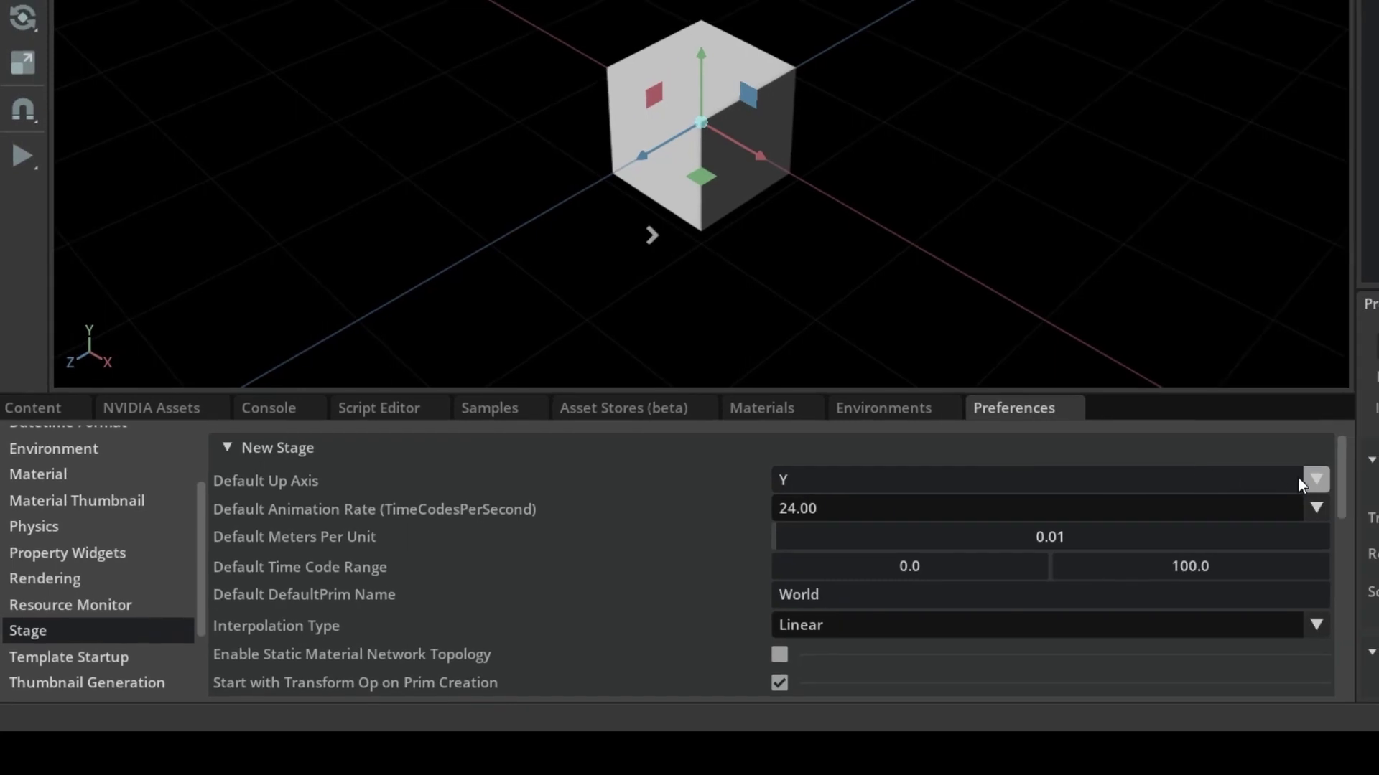
{"action": "left_click", "coordinate": [1317, 480]}
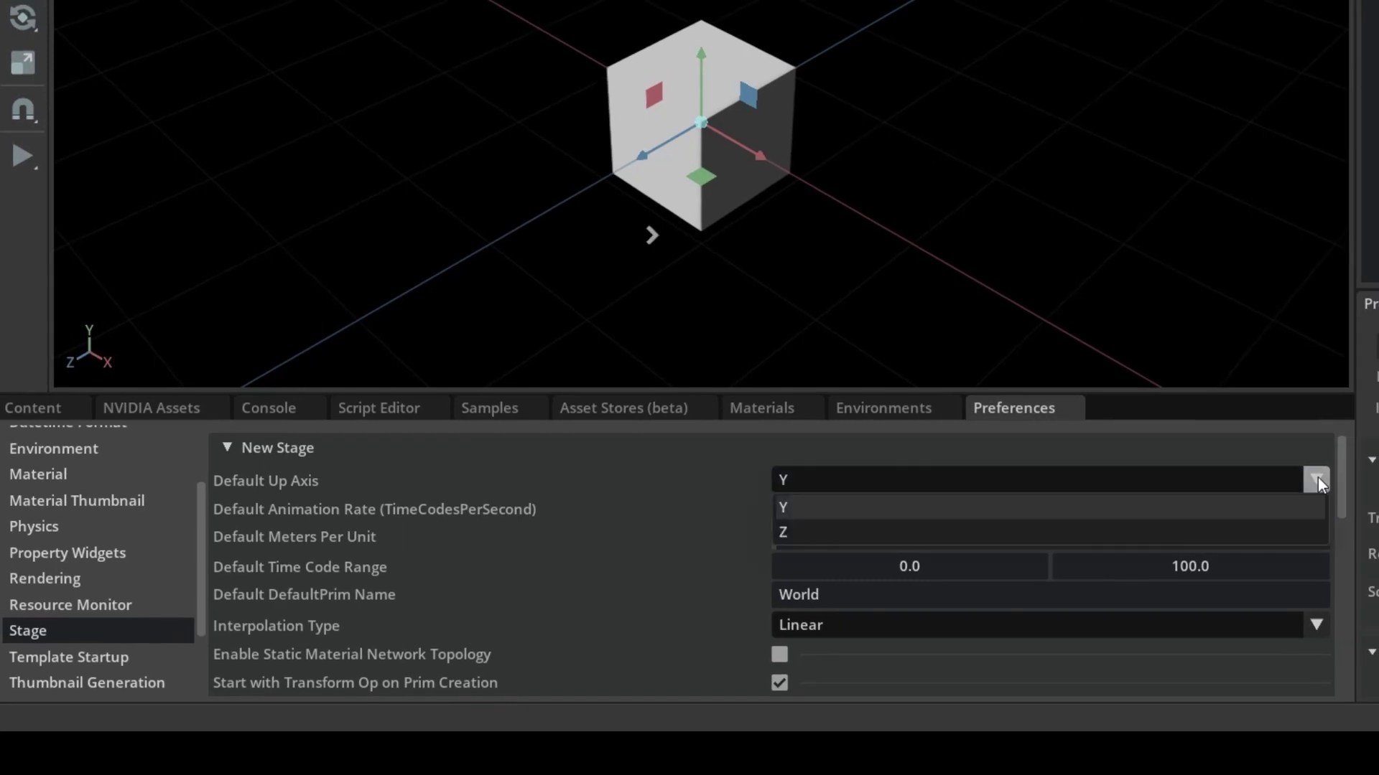
{"action": "left_click", "coordinate": [1289, 531]}
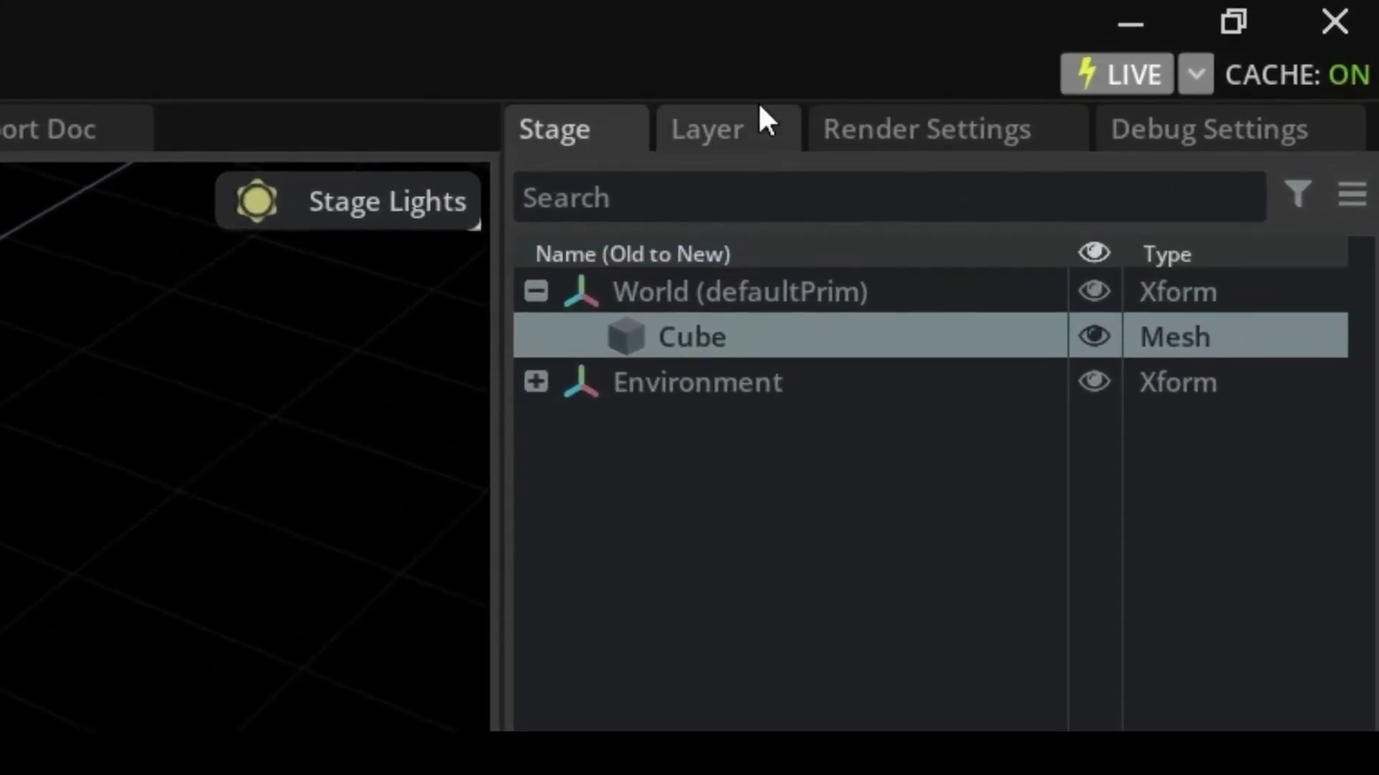
- Set the World Axis of the current stage's root layer to Z in its layer metadata
{"action": "left_click", "coordinate": [726, 135]}
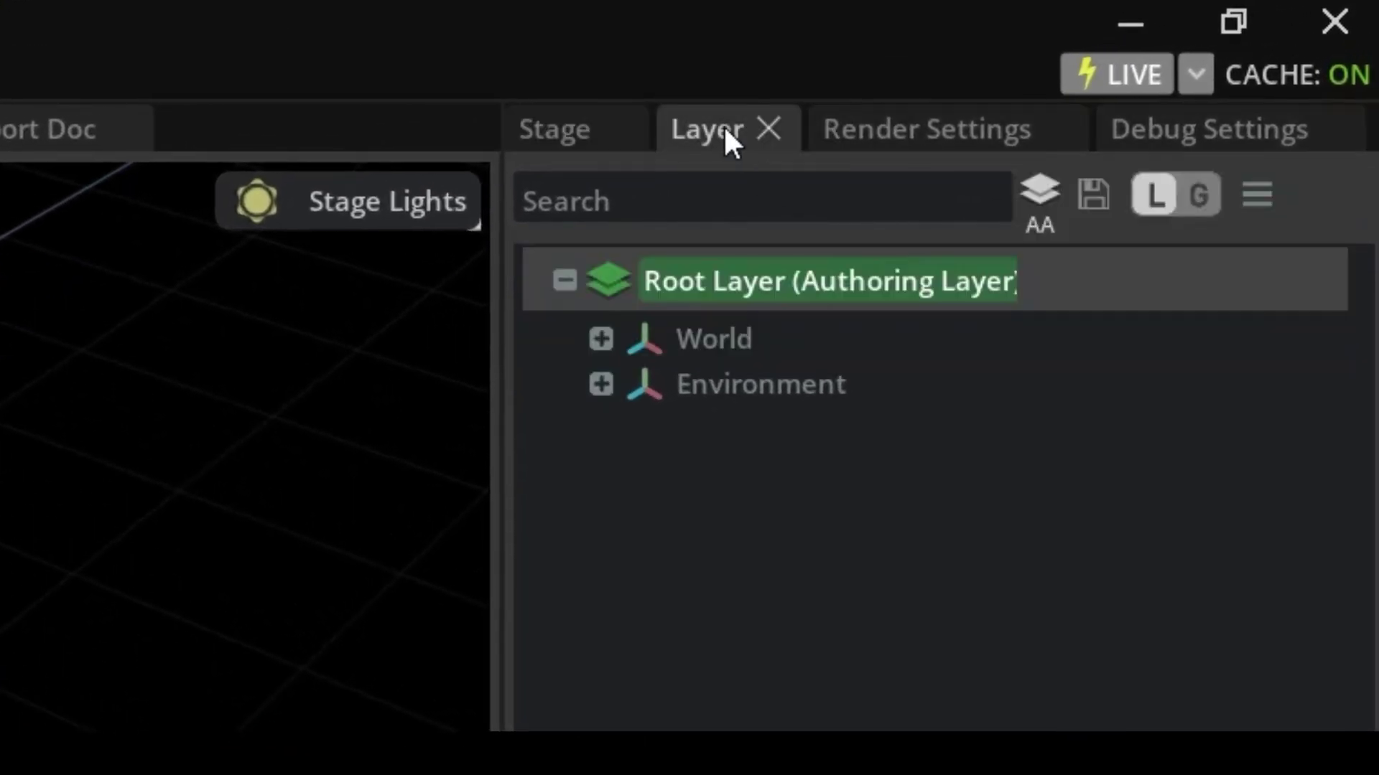
{"action": "left_click", "coordinate": [823, 274]}
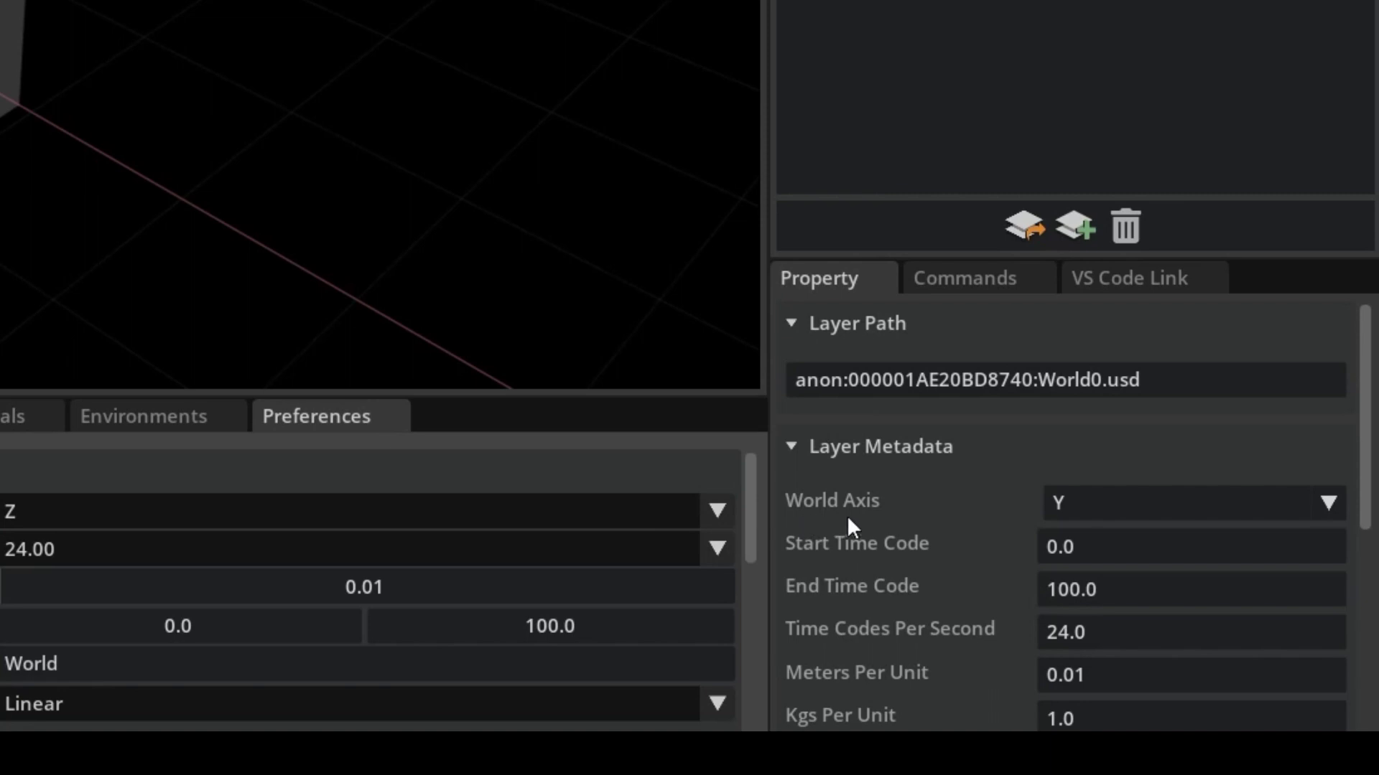
{"action": "left_click", "coordinate": [1328, 504]}
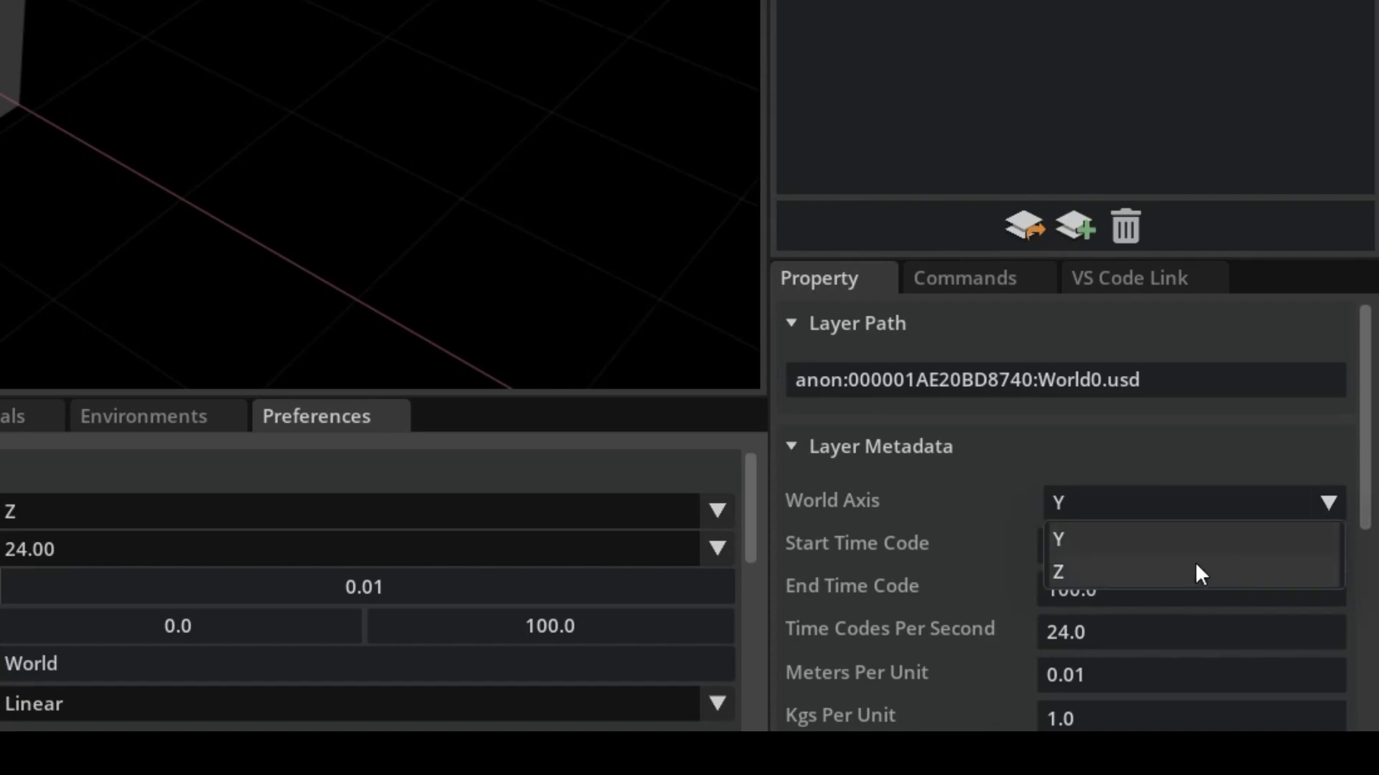
{"action": "left_click", "coordinate": [1172, 574]}
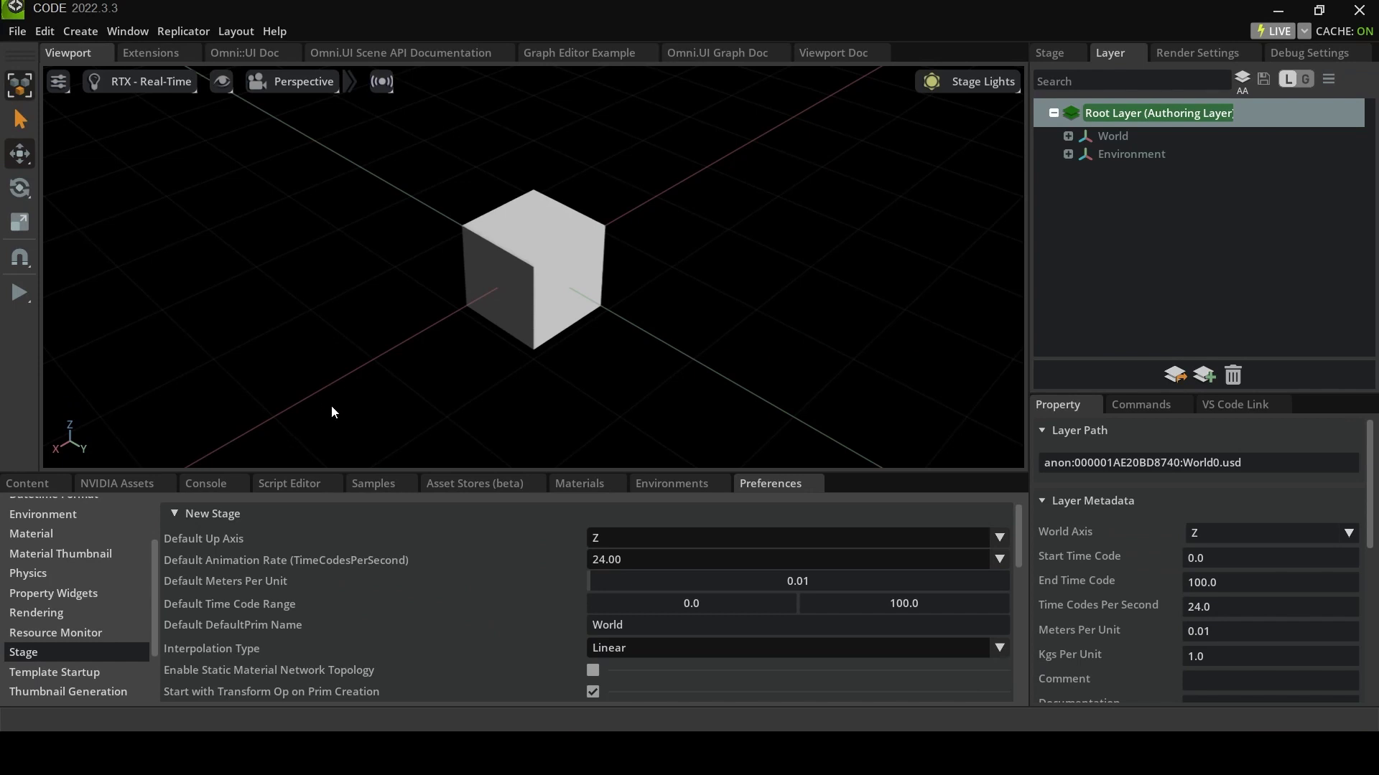
- Try moving the cube about 1.8 units along the Z axis, and undo the move
{"action": "left_click", "coordinate": [543, 221]}
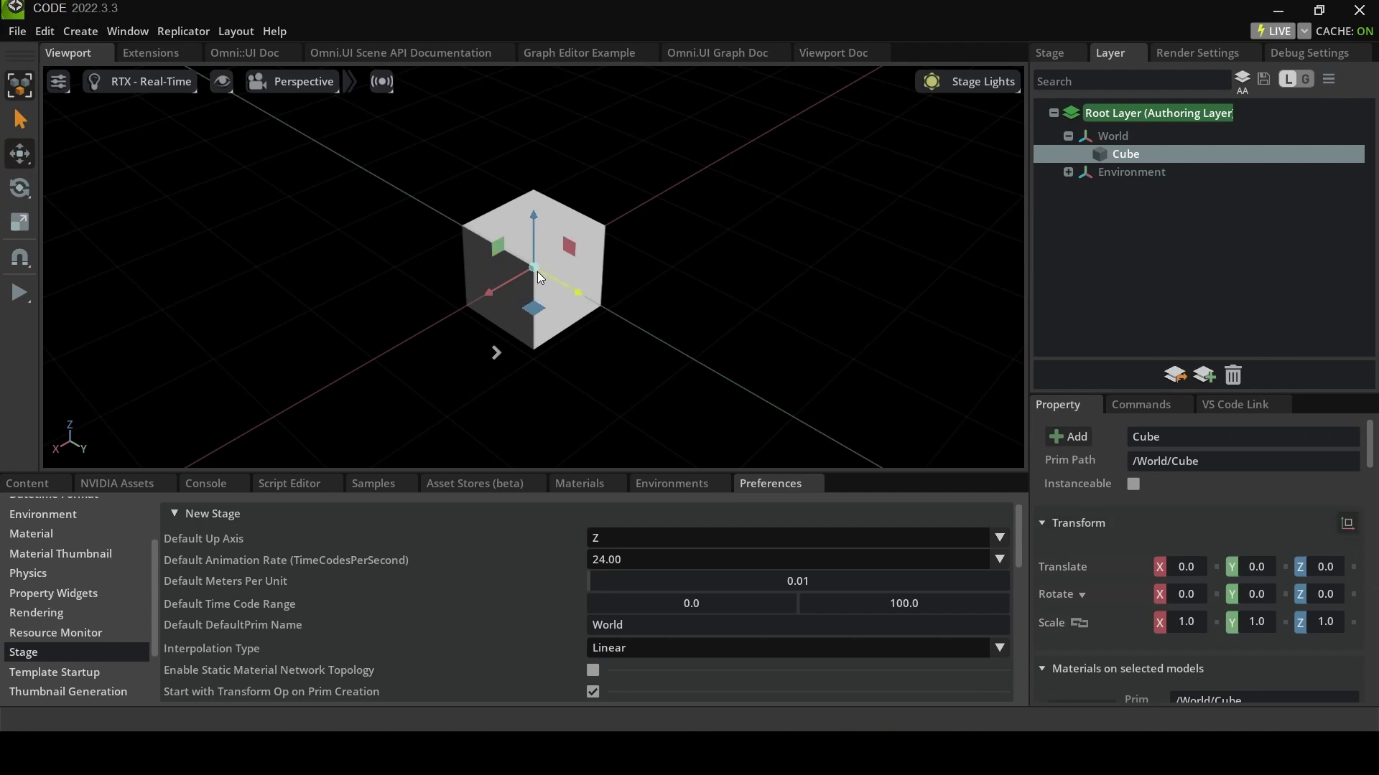
{"action": "left_click_drag", "start_coordinate": [535, 230], "coordinate": [566, 257]}
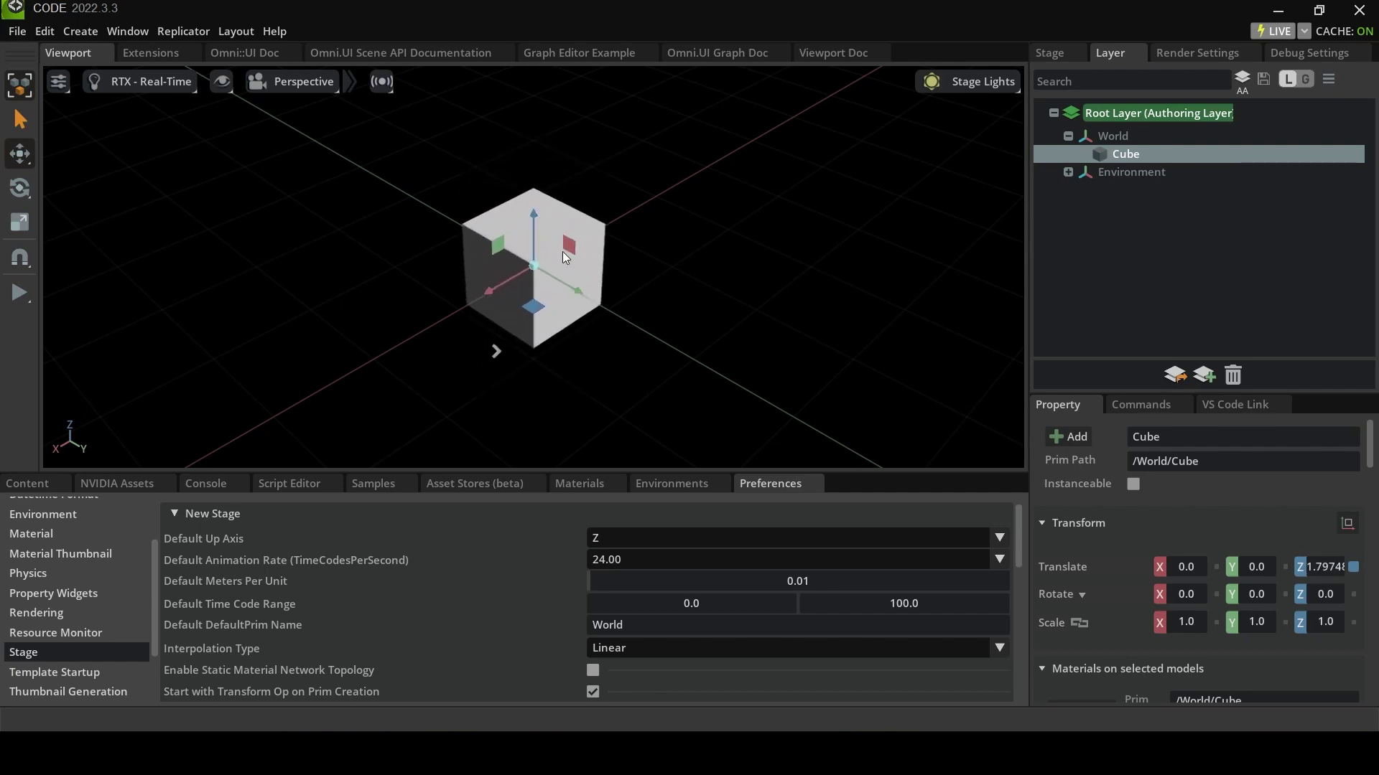
{"action": "key", "text": "ctrl+z"}
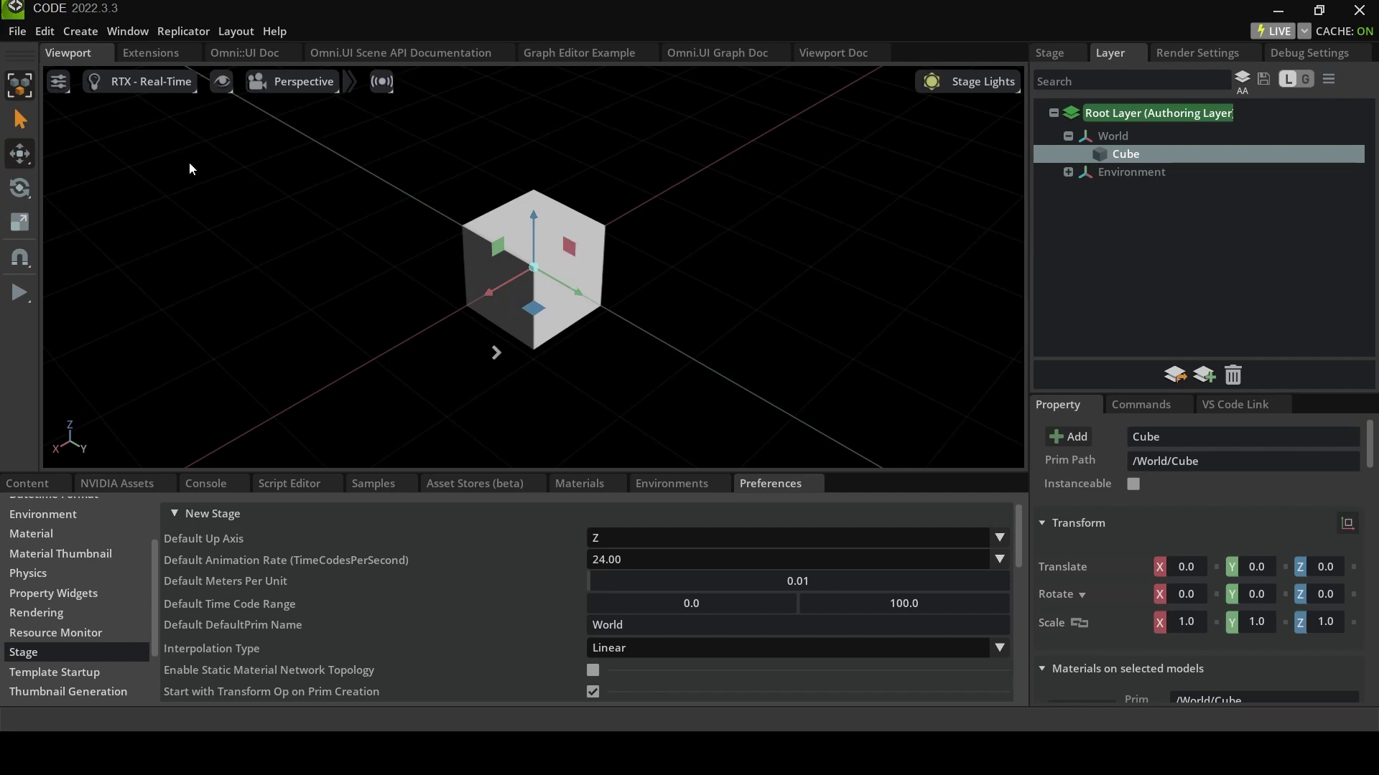
- Create a cylinder mesh and move it about 200 units along the X axis, away from the cube
{"action": "left_click", "coordinate": [76, 33]}
{"action": "mouse_move", "coordinate": [103, 63]}
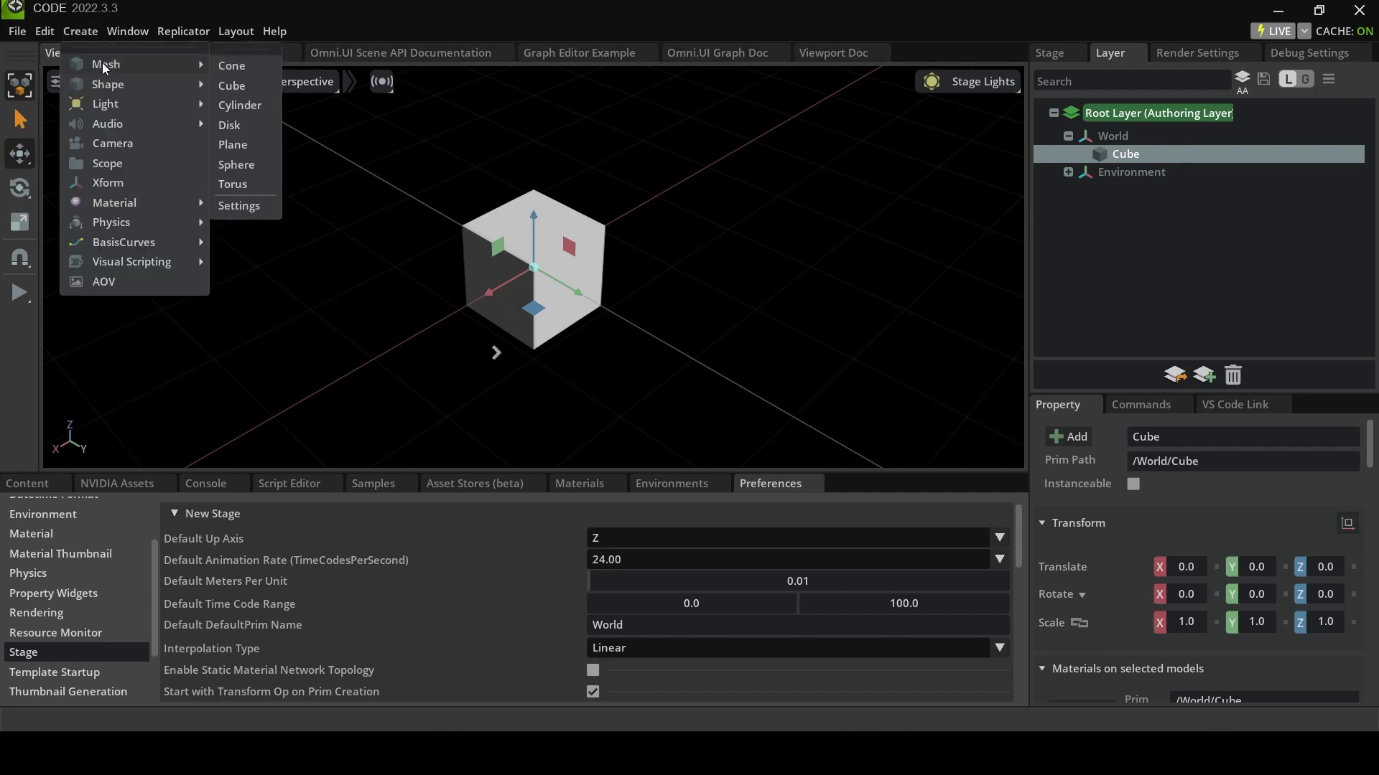
{"action": "left_click", "coordinate": [252, 105]}
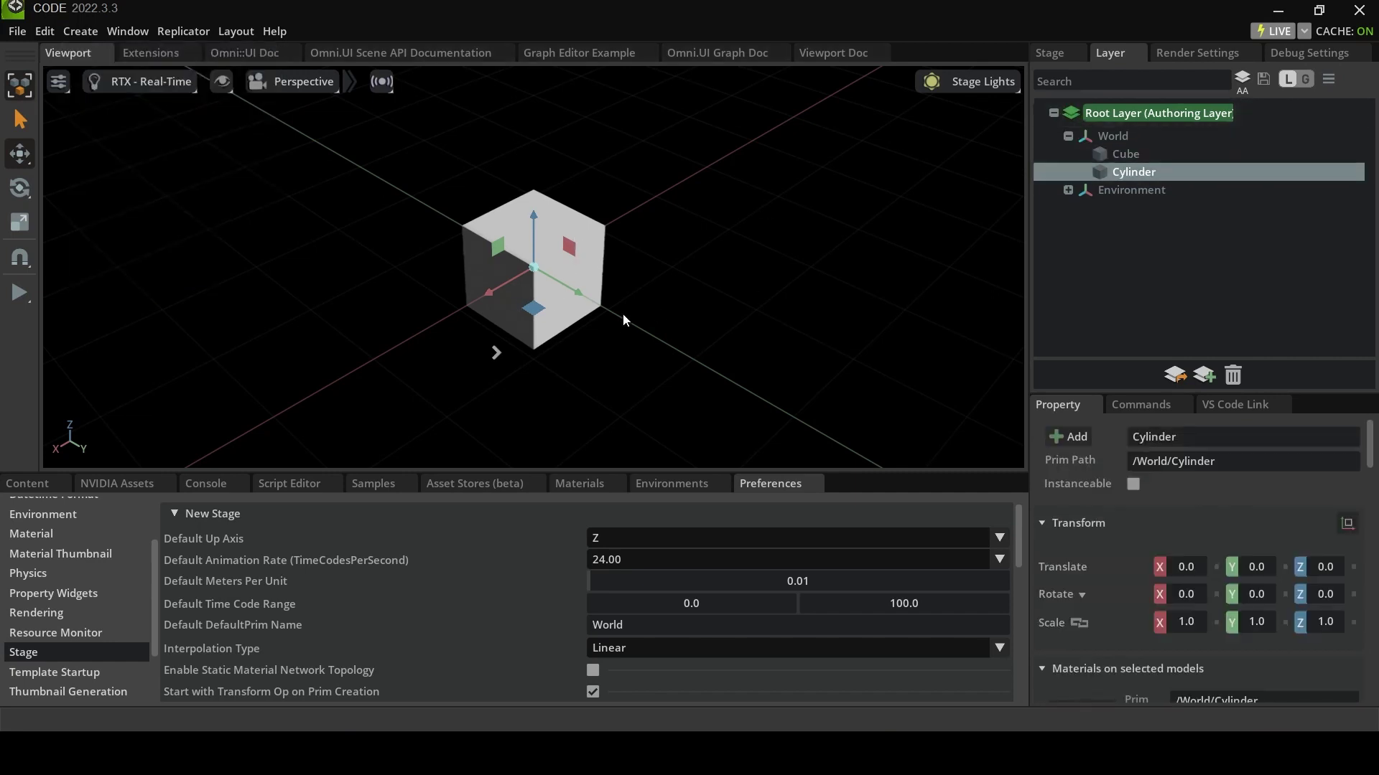
{"action": "left_click_drag", "start_coordinate": [486, 286], "coordinate": [320, 395]}
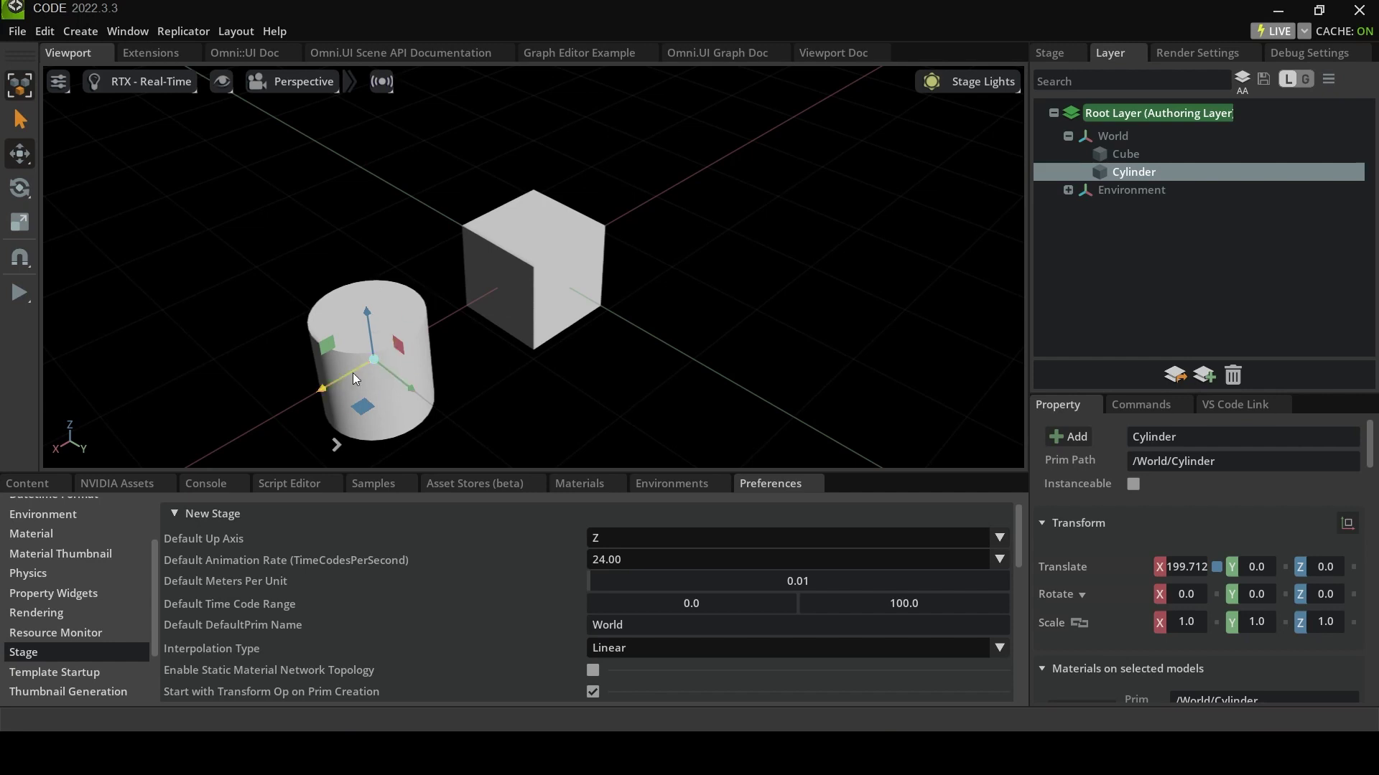
- Activate the Select tool, select the cube, and change the selection to the cylinder
{"action": "left_click", "coordinate": [20, 122]}
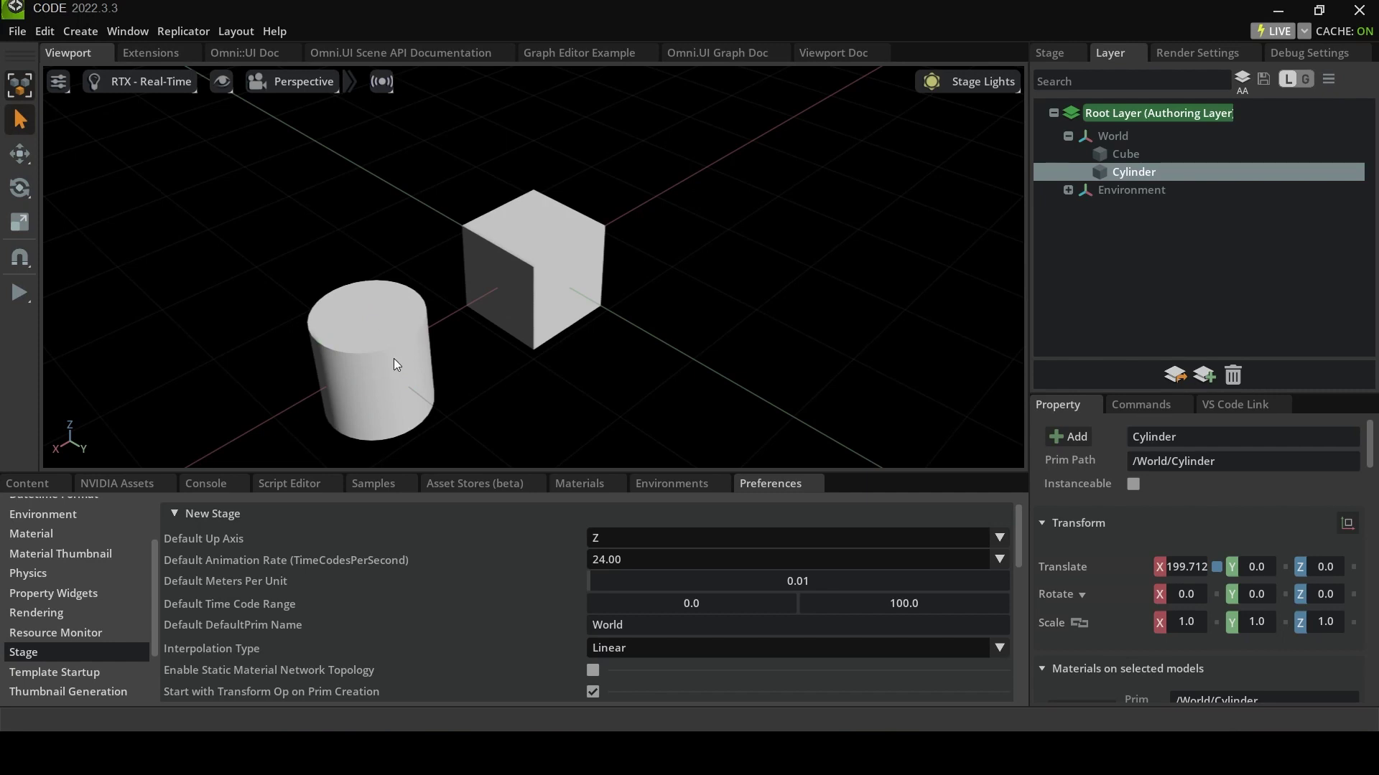
{"action": "left_click", "coordinate": [525, 230]}
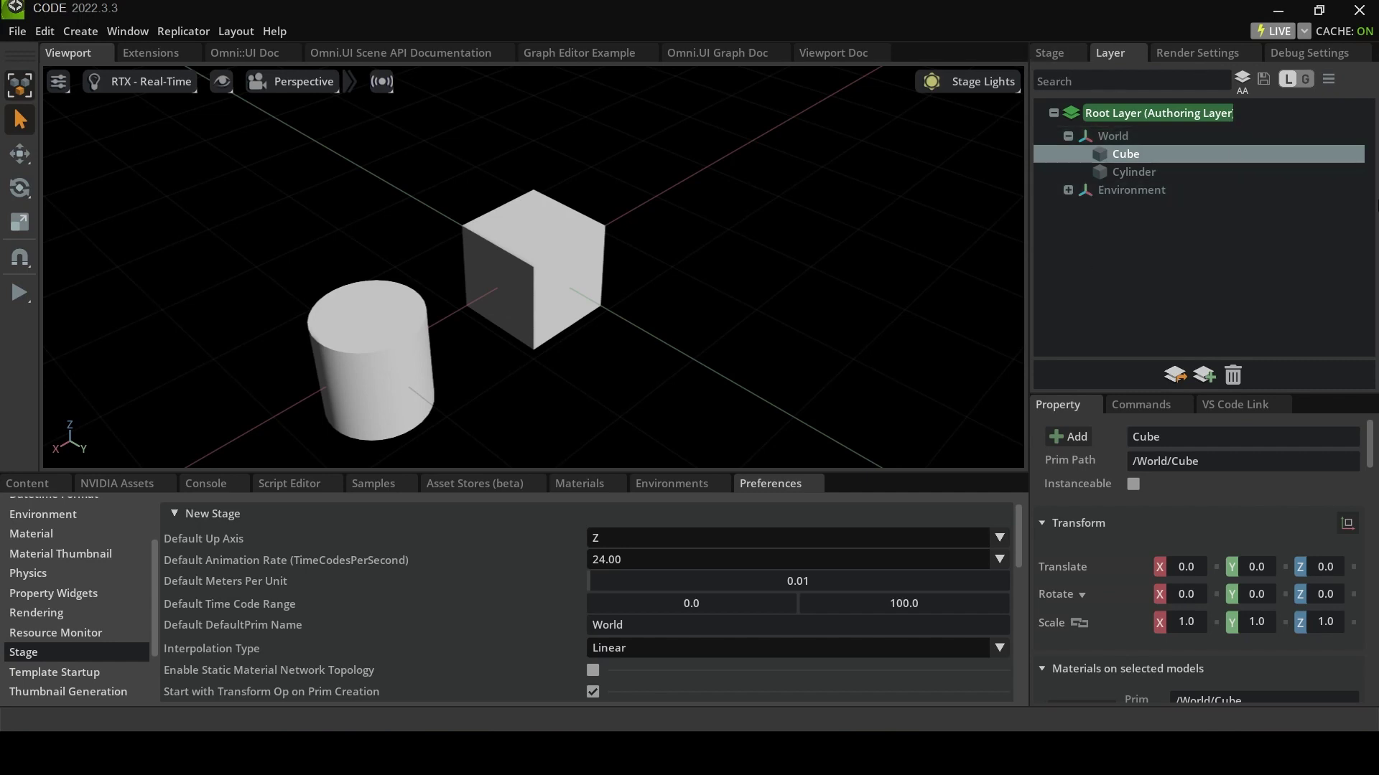
{"action": "left_click", "coordinate": [399, 334]}
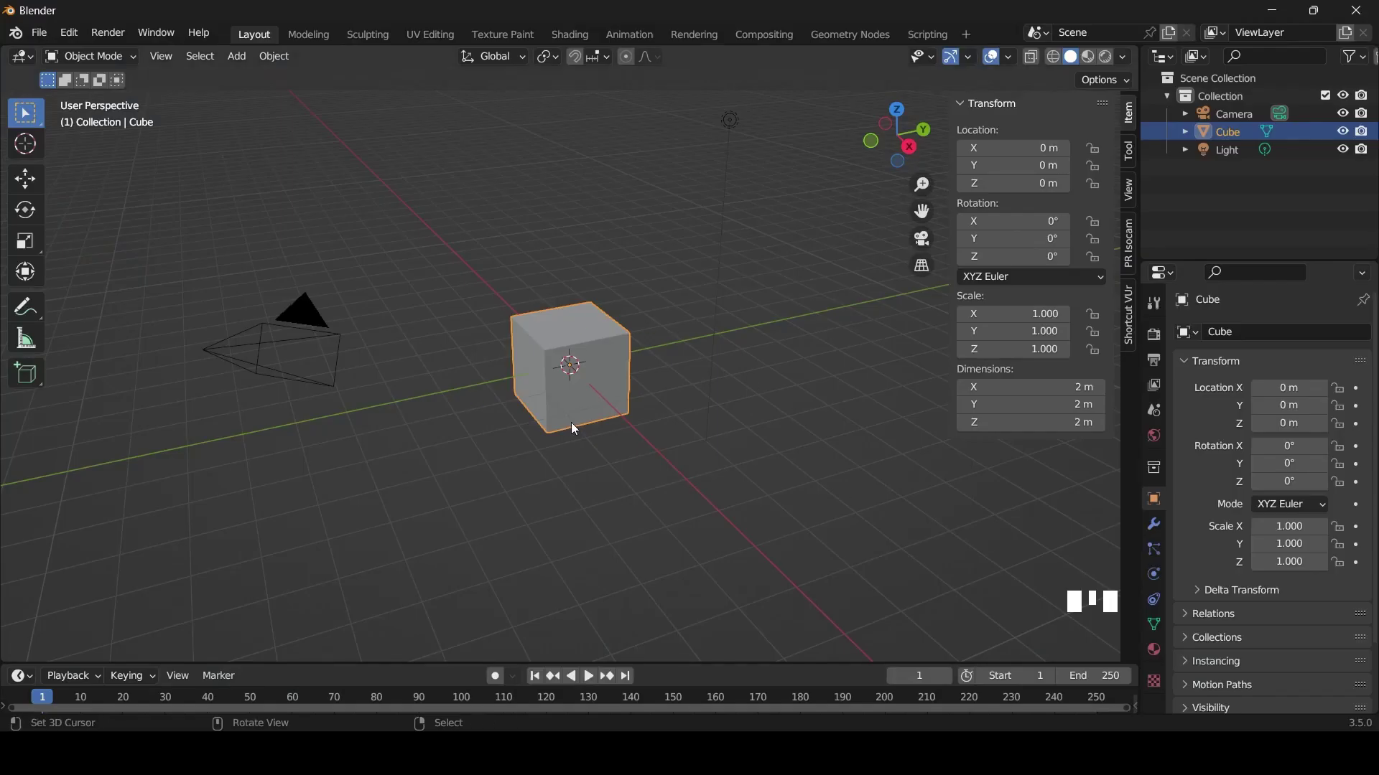
- Switch to Blender and select the camera in the viewport
{"action": "scroll", "coordinate": [572, 428], "scroll_direction": "up", "scroll_amount": 4}
{"action": "scroll", "coordinate": [575, 428], "scroll_direction": "down", "scroll_amount": 3}
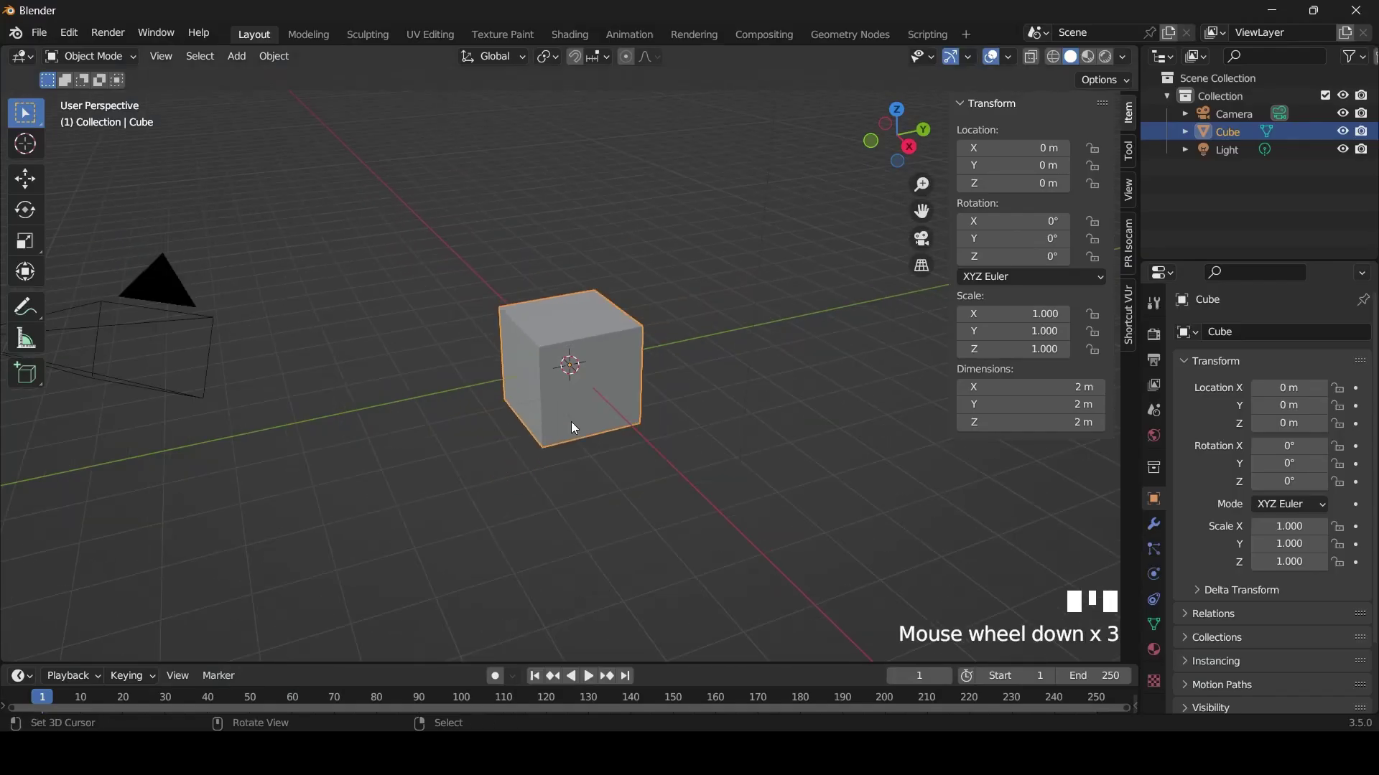
{"action": "scroll", "coordinate": [591, 379], "scroll_direction": "down", "scroll_amount": 2}
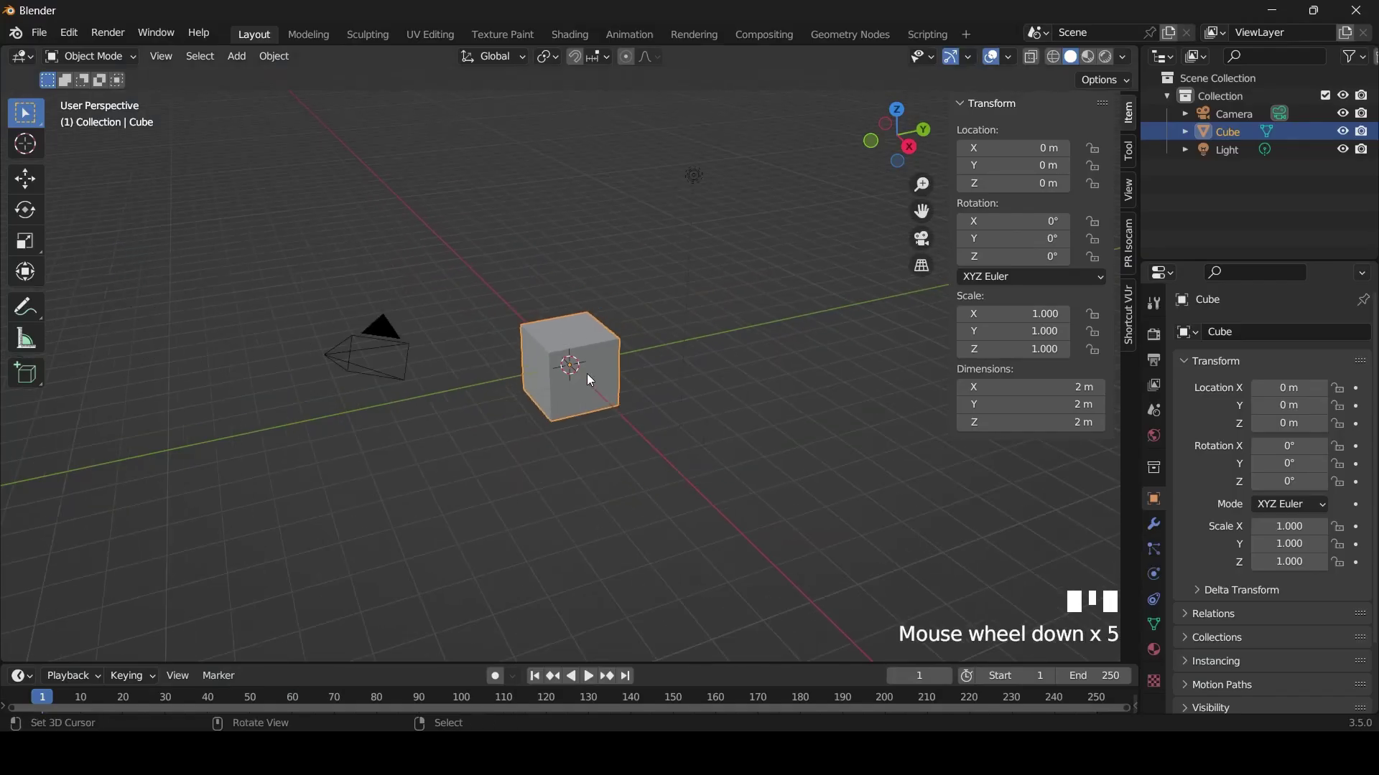
{"action": "right_click", "coordinate": [388, 336]}
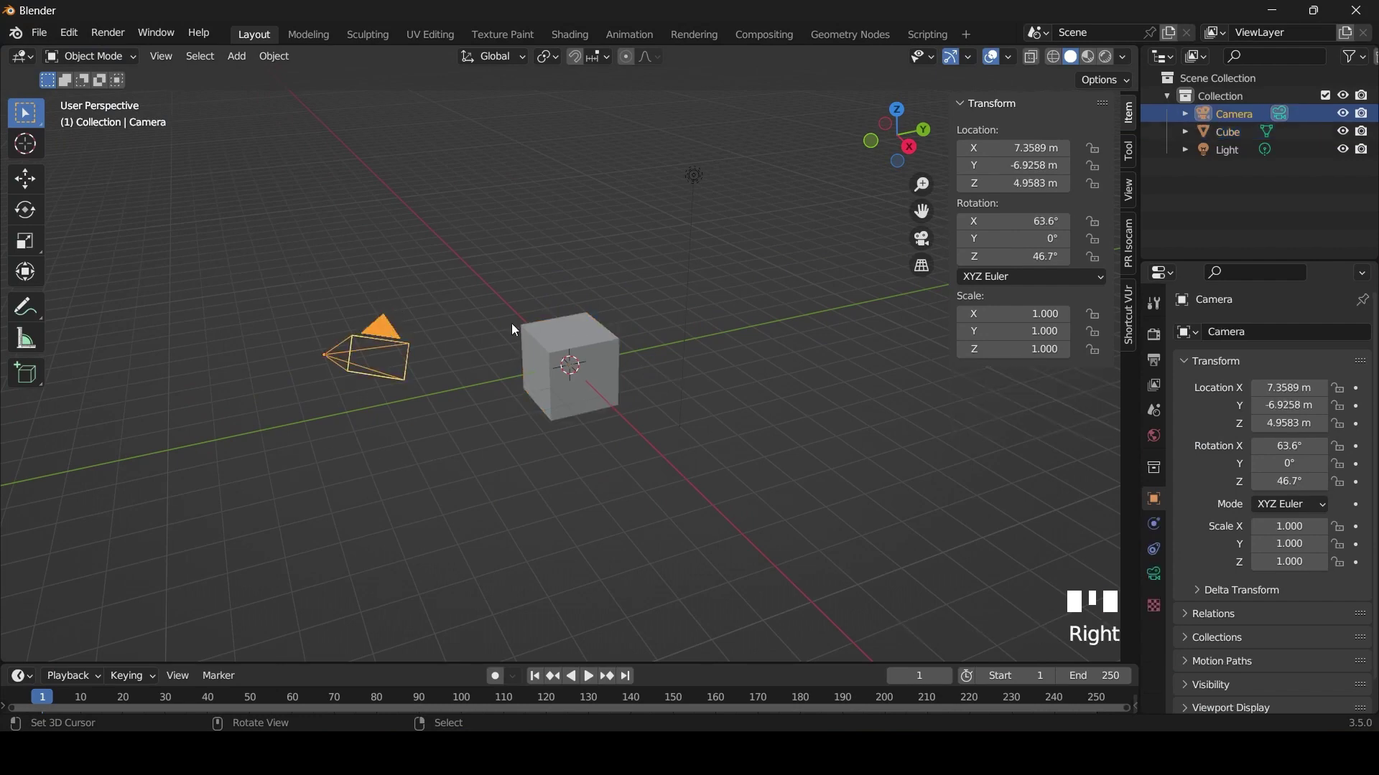
- Select the light in the Blender viewport, and change the selection to the cube to examine its outline up close
{"action": "right_click", "coordinate": [696, 182]}
{"action": "right_click", "coordinate": [575, 352]}
{"action": "scroll", "coordinate": [566, 362], "scroll_direction": "up", "scroll_amount": 3}
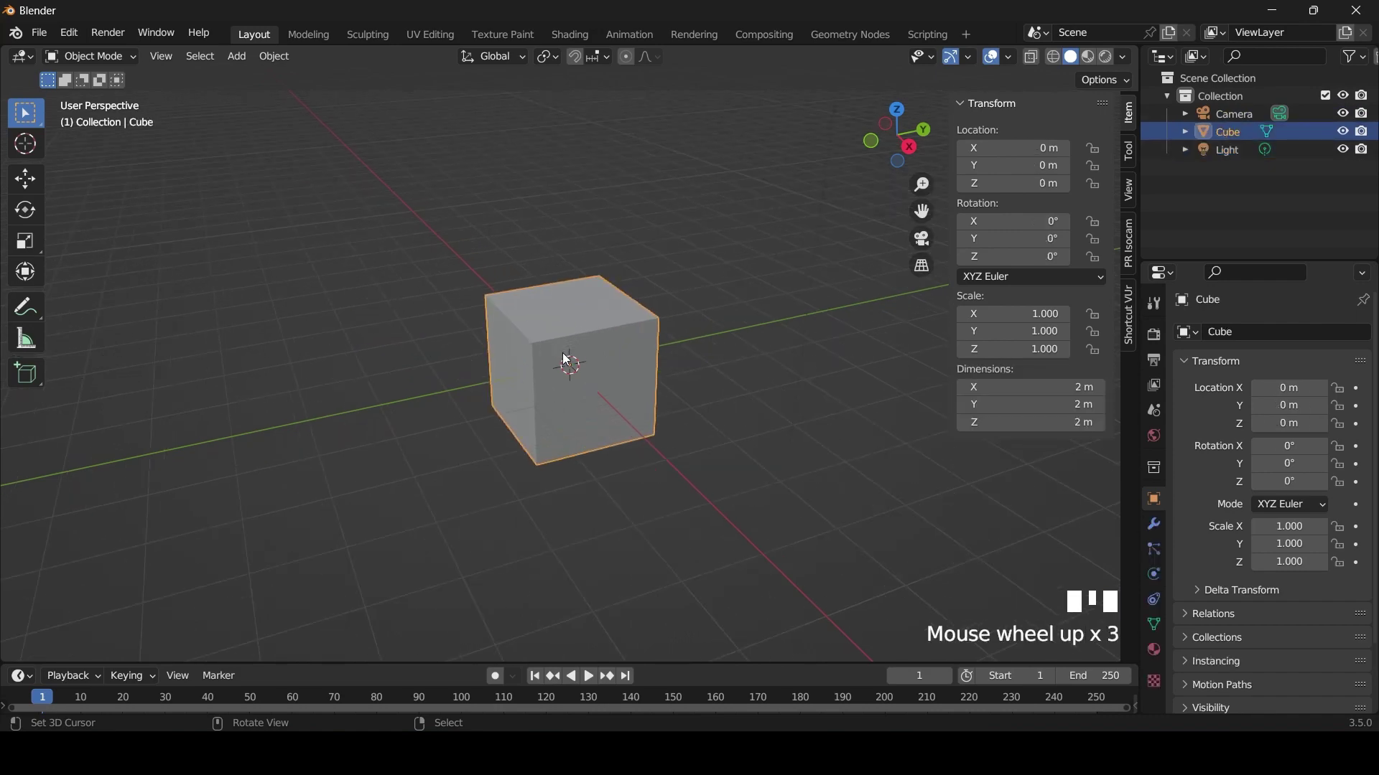
{"action": "scroll", "coordinate": [566, 362], "scroll_direction": "up", "scroll_amount": 3}
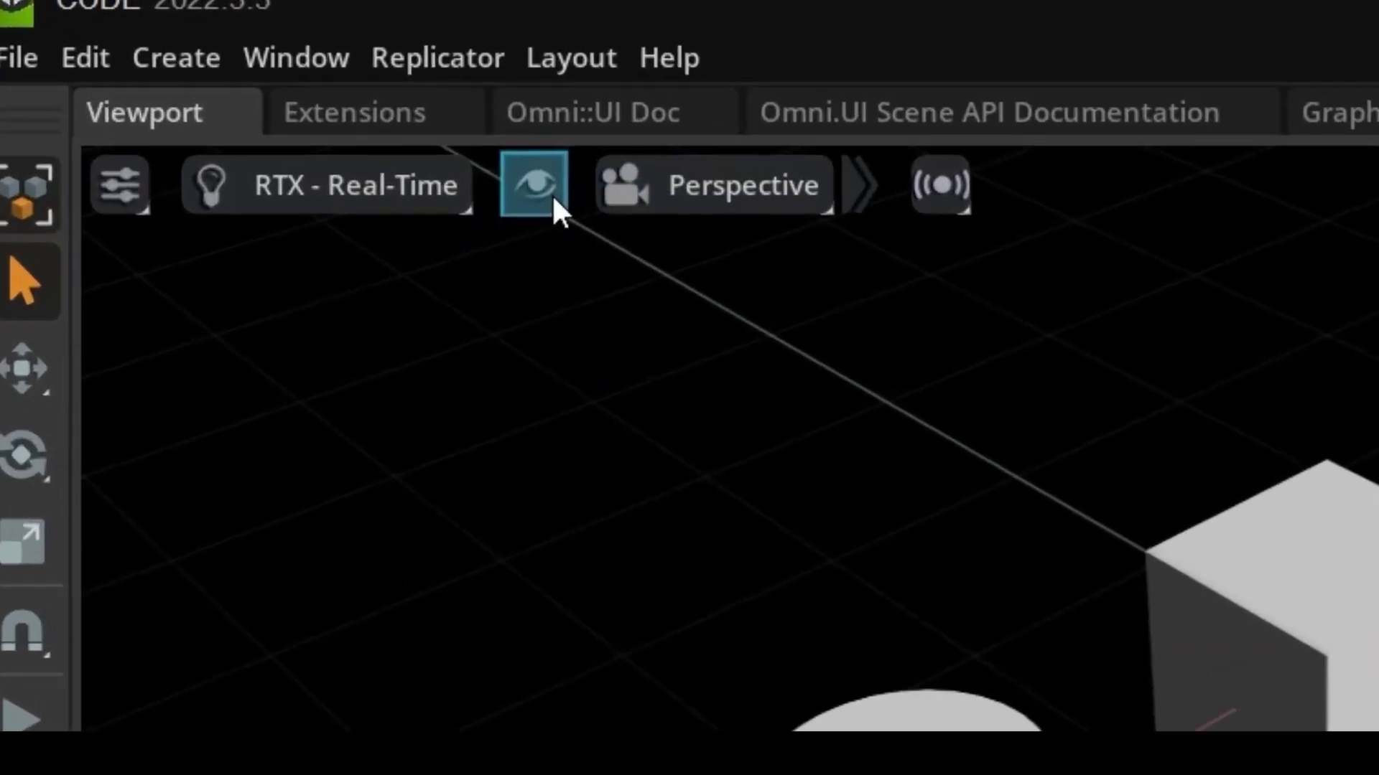
- Switch to Omniverse Code, enable the viewport's Selection Outline display, and select the cube
{"action": "left_click", "coordinate": [554, 199]}
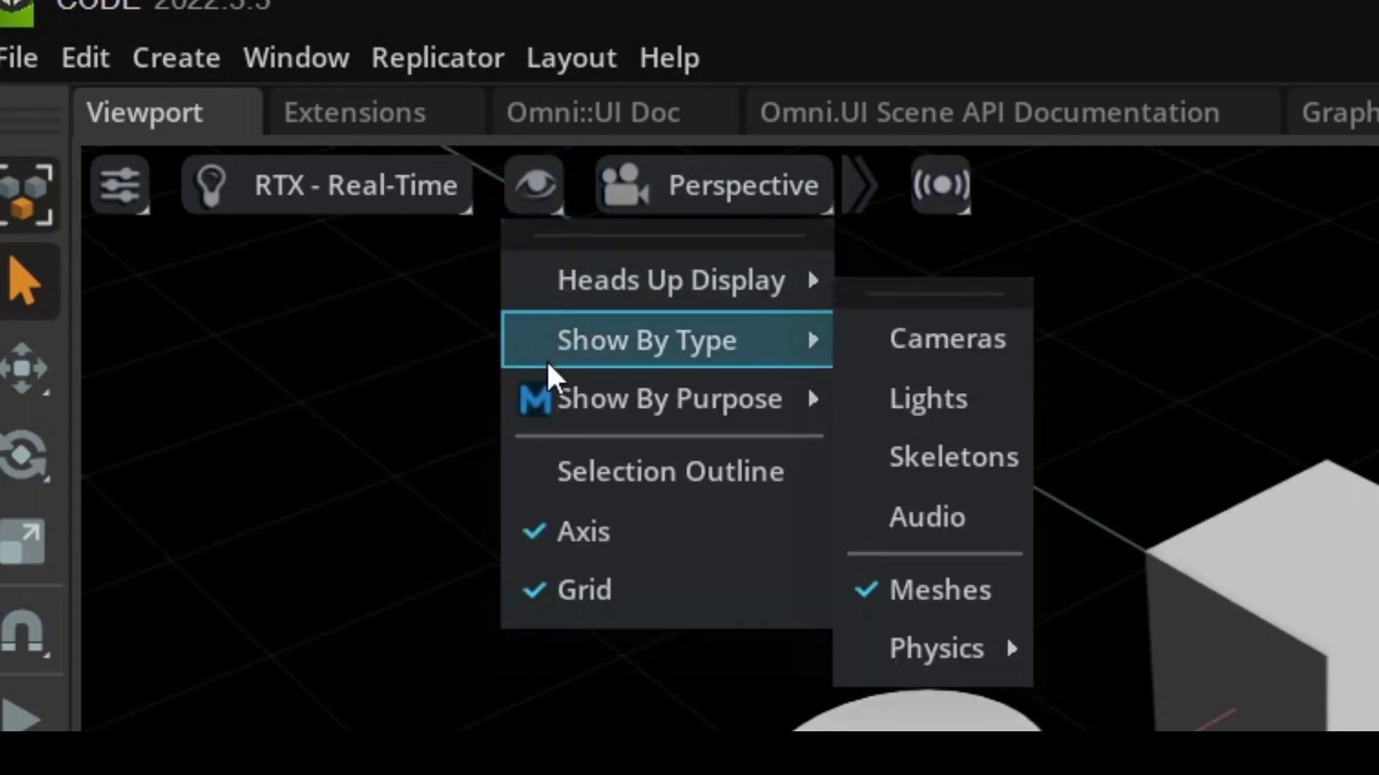
{"action": "left_click", "coordinate": [572, 485]}
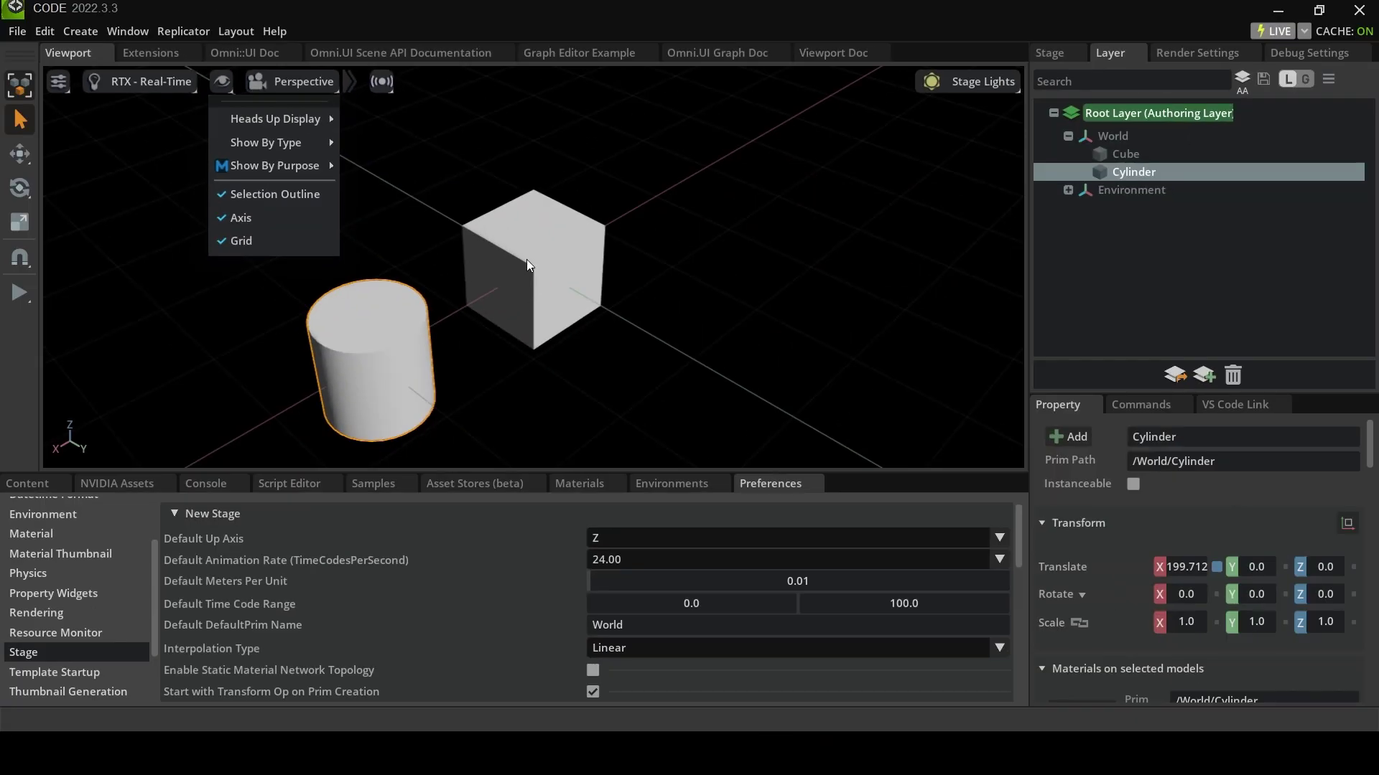
{"action": "left_click", "coordinate": [527, 244]}
{"action": "left_click", "coordinate": [527, 244]}
- Examine the cube's selection outline up close, and change the selection to the cylinder
{"action": "scroll", "coordinate": [517, 308], "scroll_direction": "up", "scroll_amount": 2}
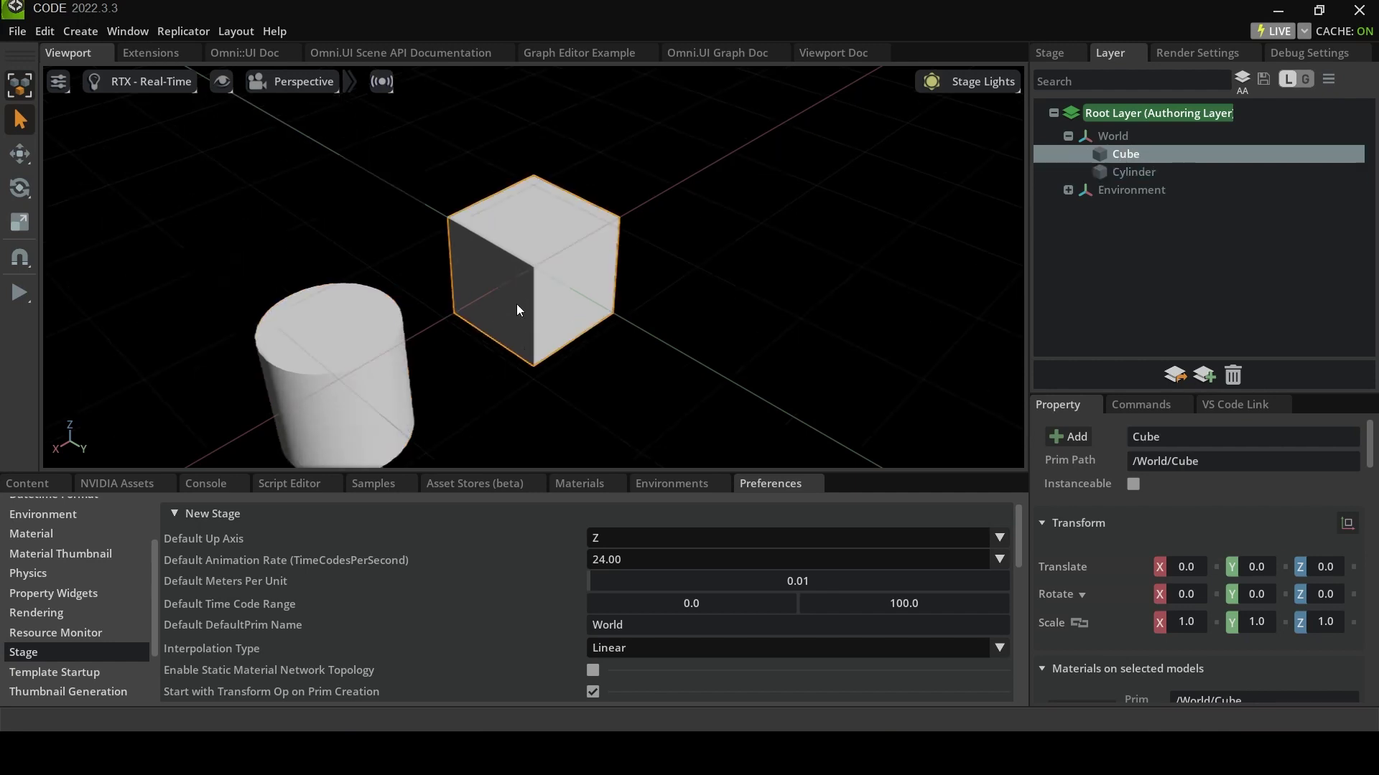
{"action": "scroll", "coordinate": [516, 302], "scroll_direction": "up", "scroll_amount": 4}
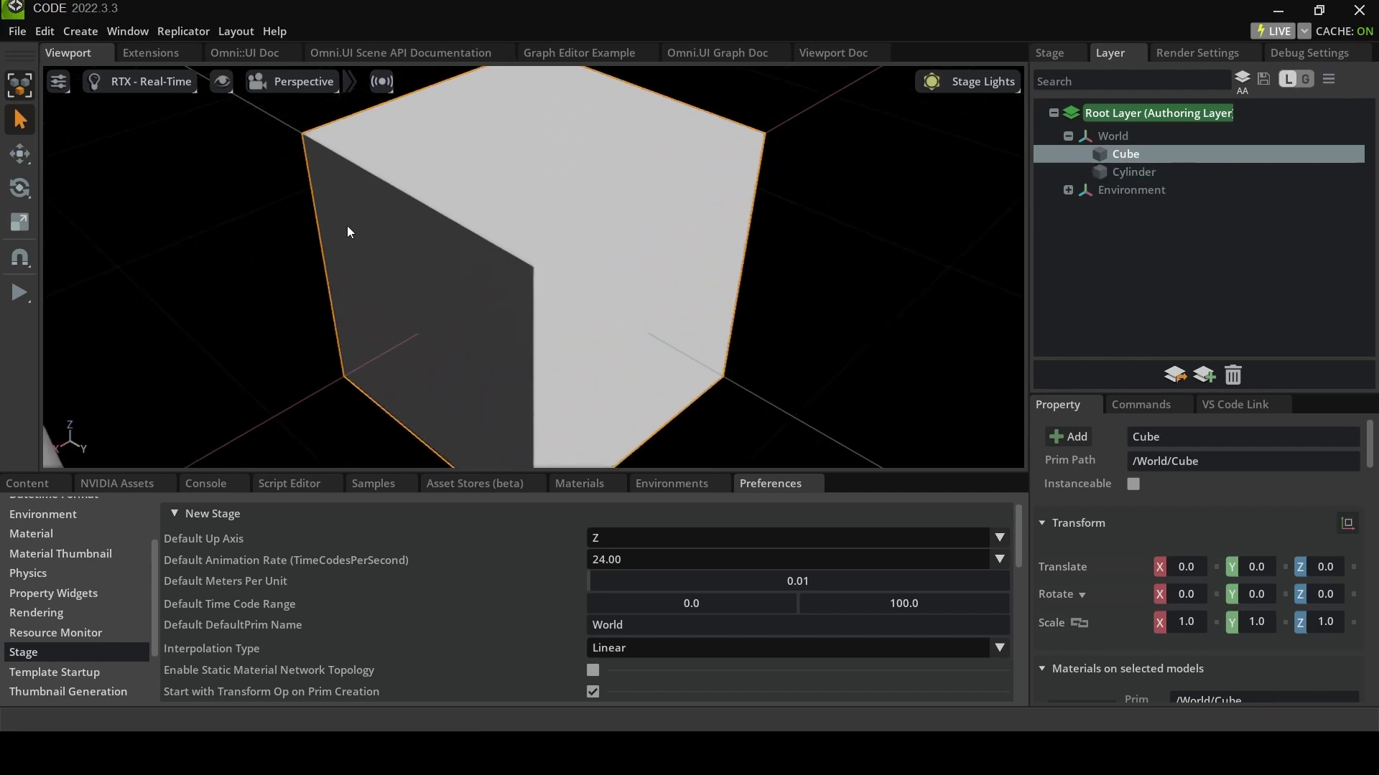
{"action": "scroll", "coordinate": [347, 232], "scroll_direction": "down", "scroll_amount": 3}
{"action": "scroll", "coordinate": [208, 330], "scroll_direction": "down", "scroll_amount": 2}
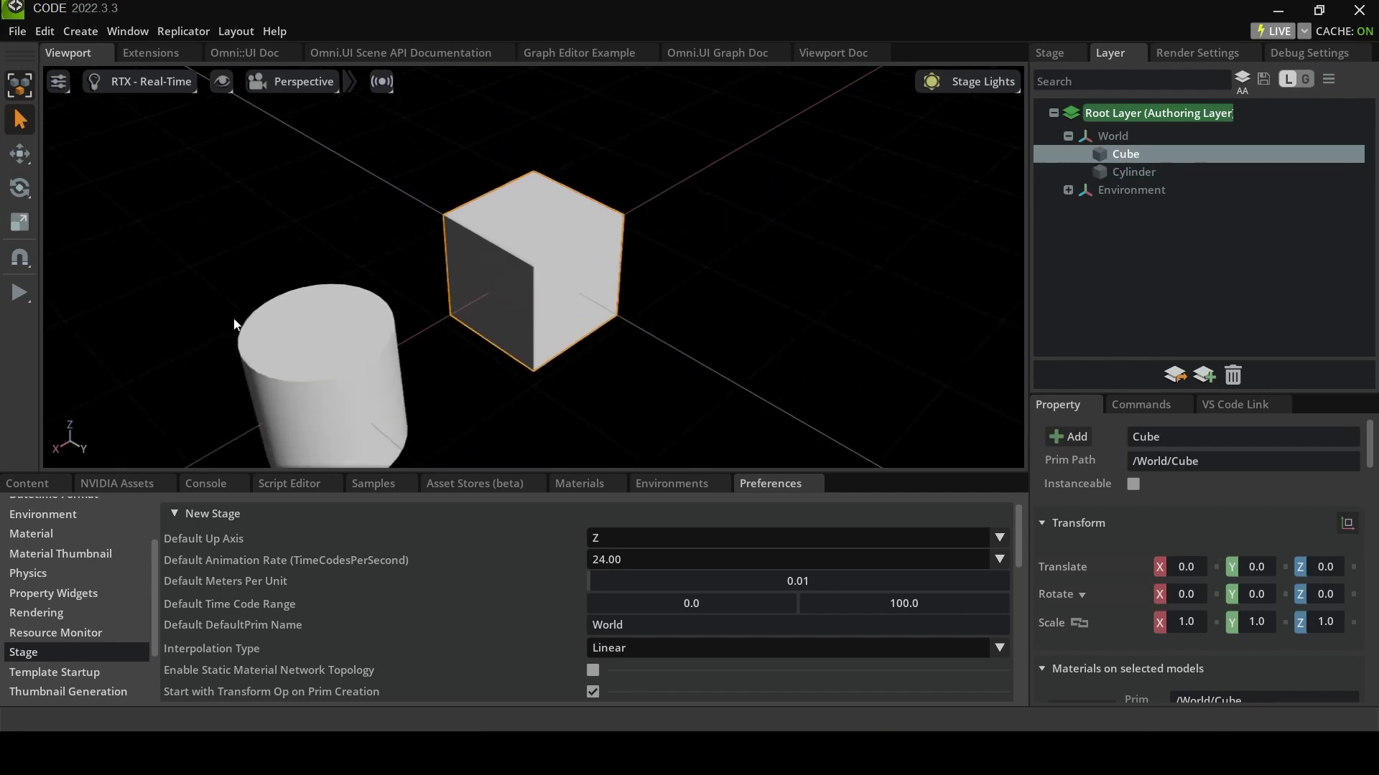
{"action": "left_click", "coordinate": [303, 321]}
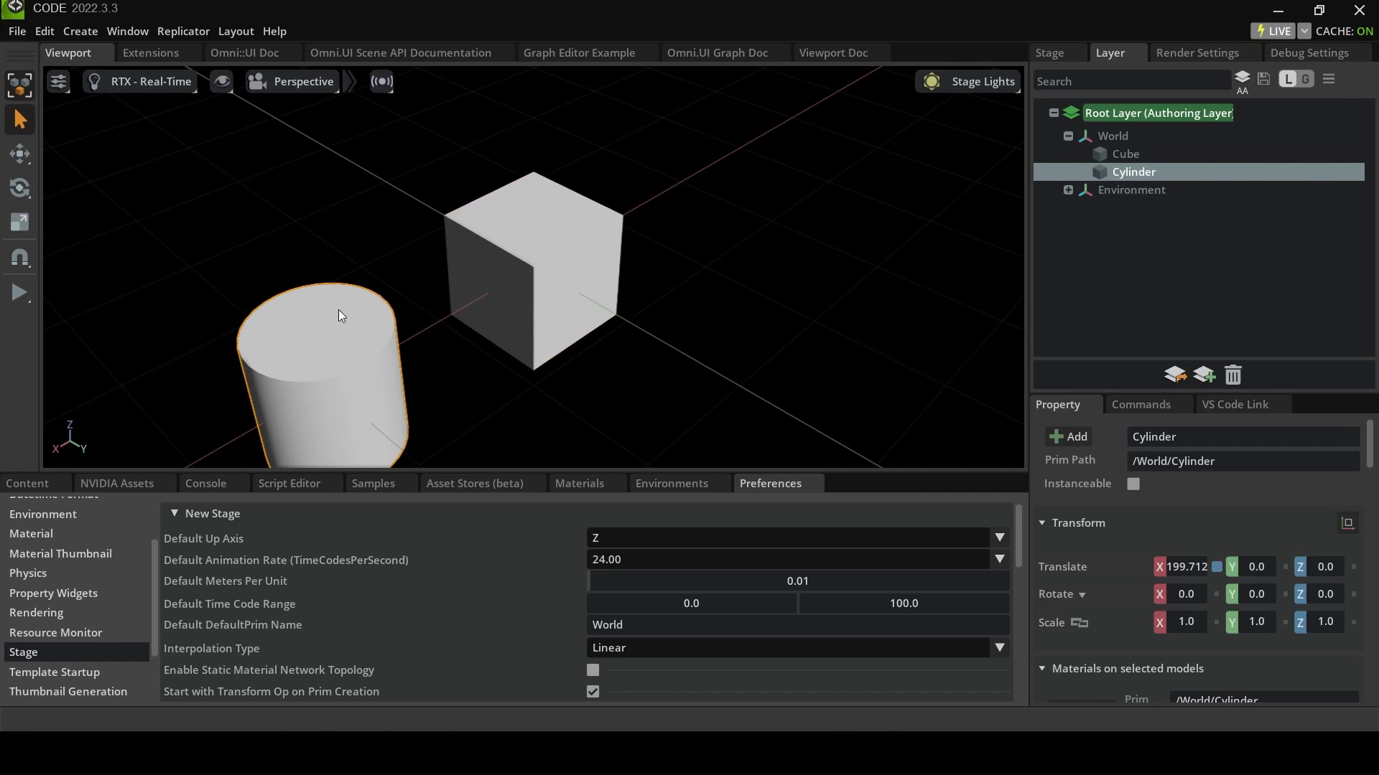
{"action": "scroll", "coordinate": [539, 289], "scroll_direction": "down", "scroll_amount": 2}
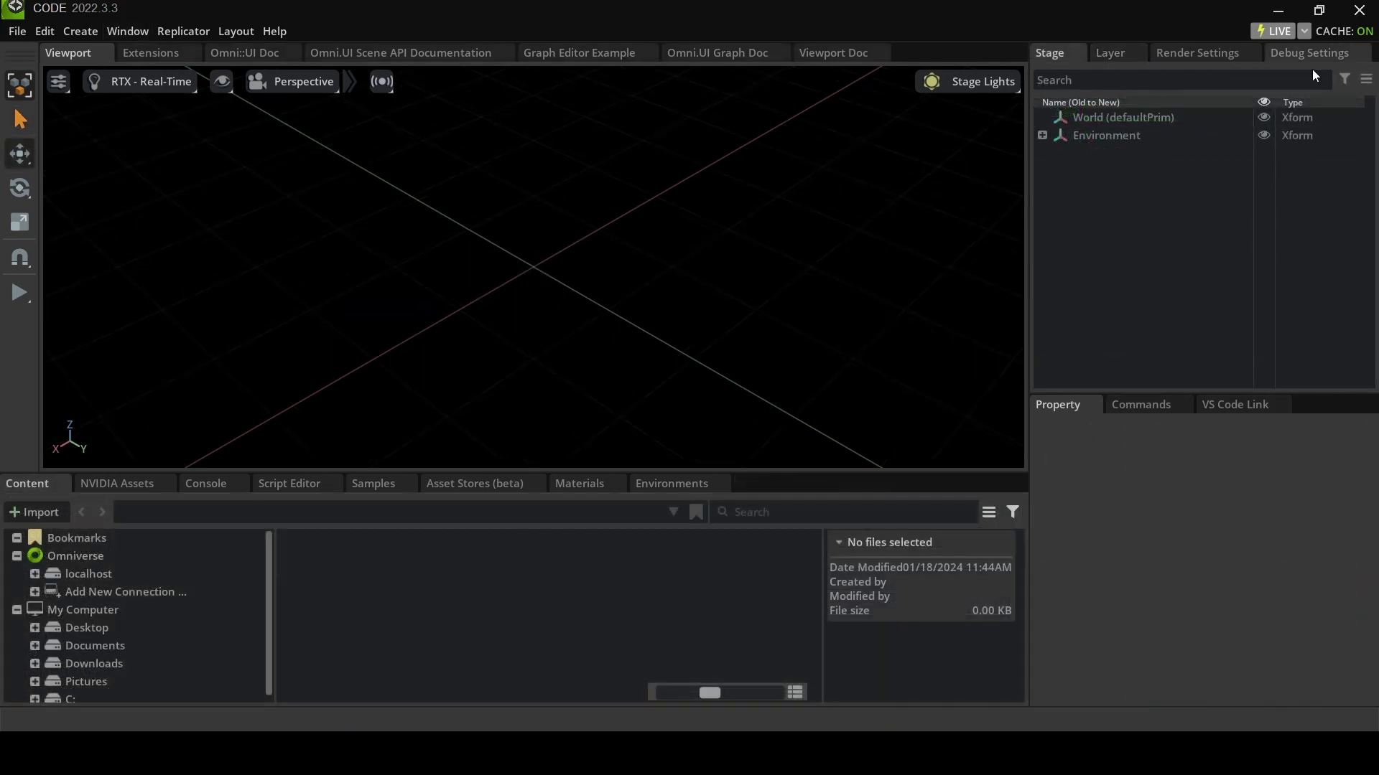
- Create a cube mesh in the empty stage
{"action": "left_click_drag", "start_coordinate": [1050, 52], "coordinate": [1070, 56]}
{"action": "left_click", "coordinate": [80, 31]}
{"action": "mouse_move", "coordinate": [107, 59]}
{"action": "left_click", "coordinate": [224, 83]}
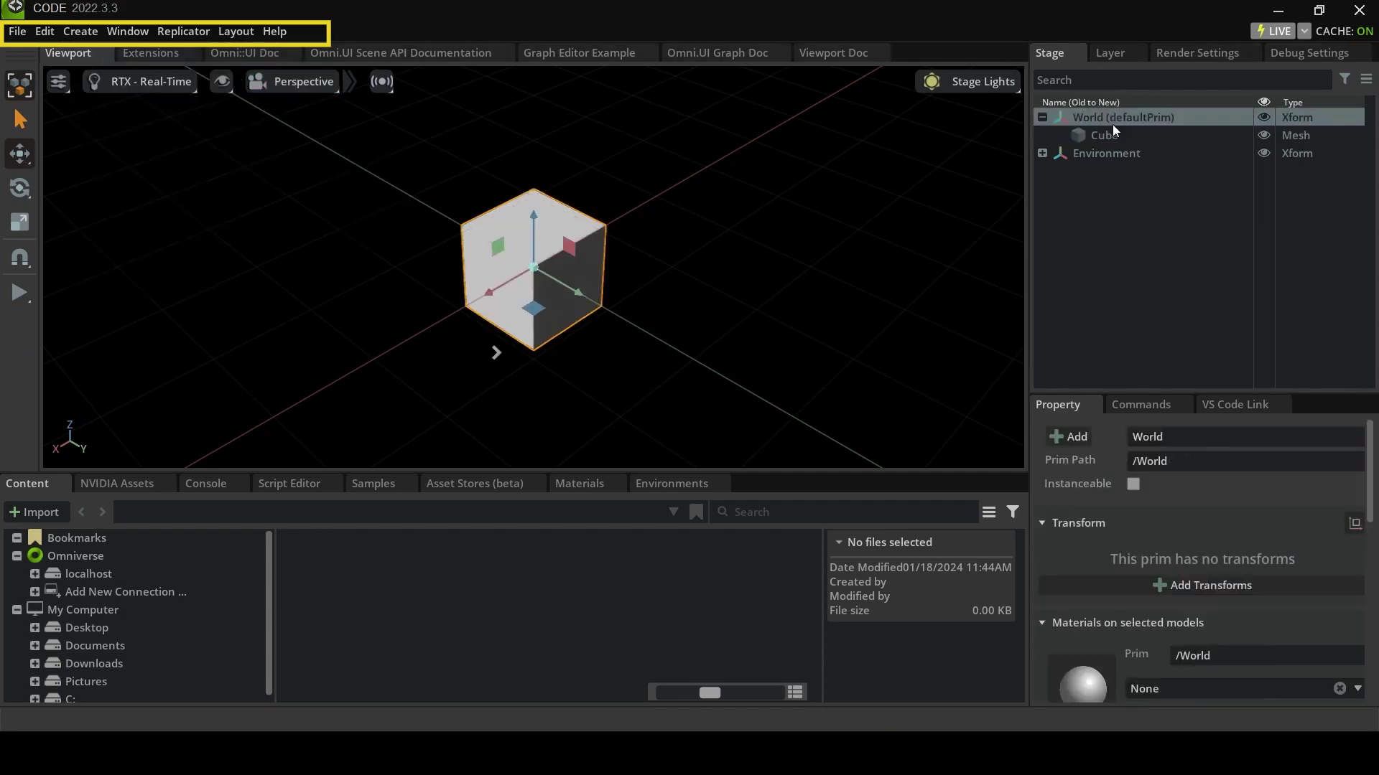
- Show the contents of the Omniverse localhost server in the content browser
{"action": "left_click", "coordinate": [75, 556]}
{"action": "left_click", "coordinate": [82, 578]}
{"action": "left_click", "coordinate": [18, 32]}
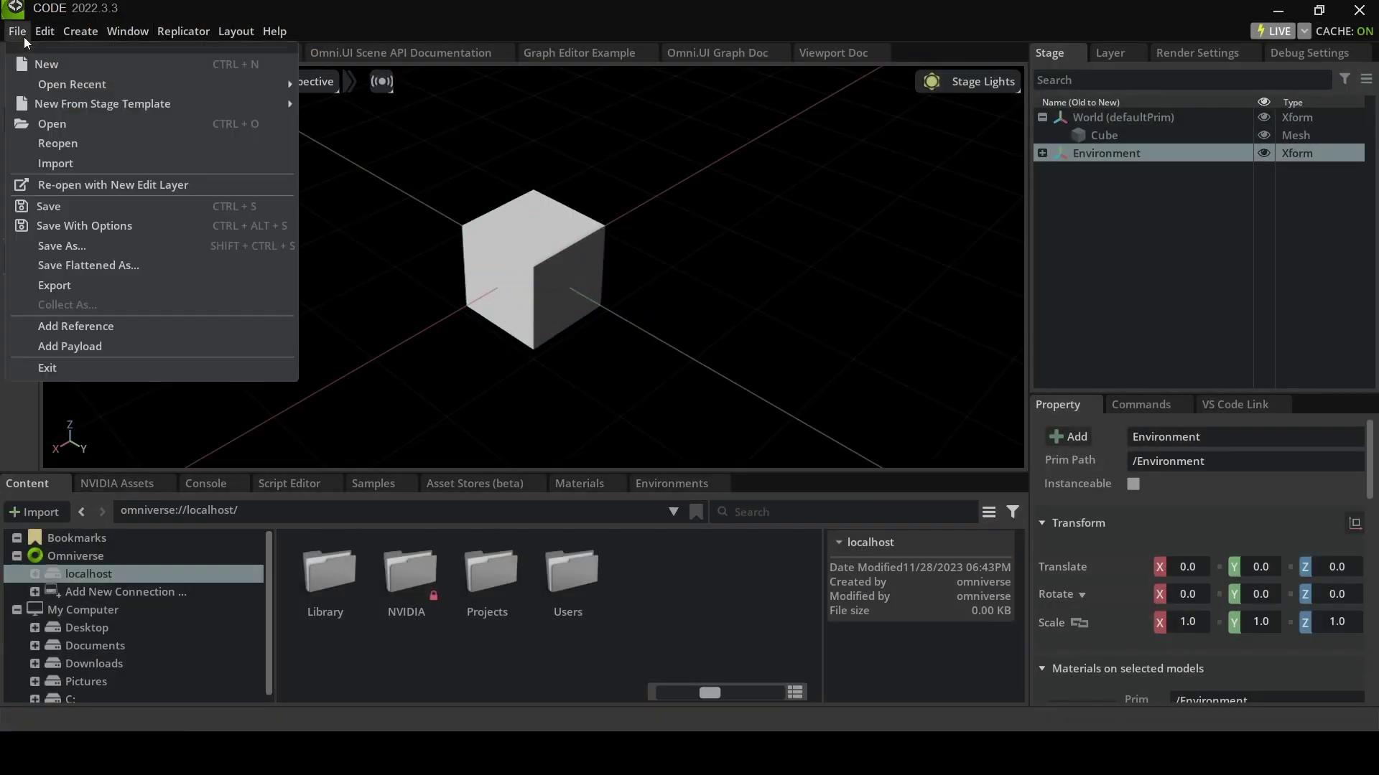
{"action": "mouse_move", "coordinate": [67, 32]}
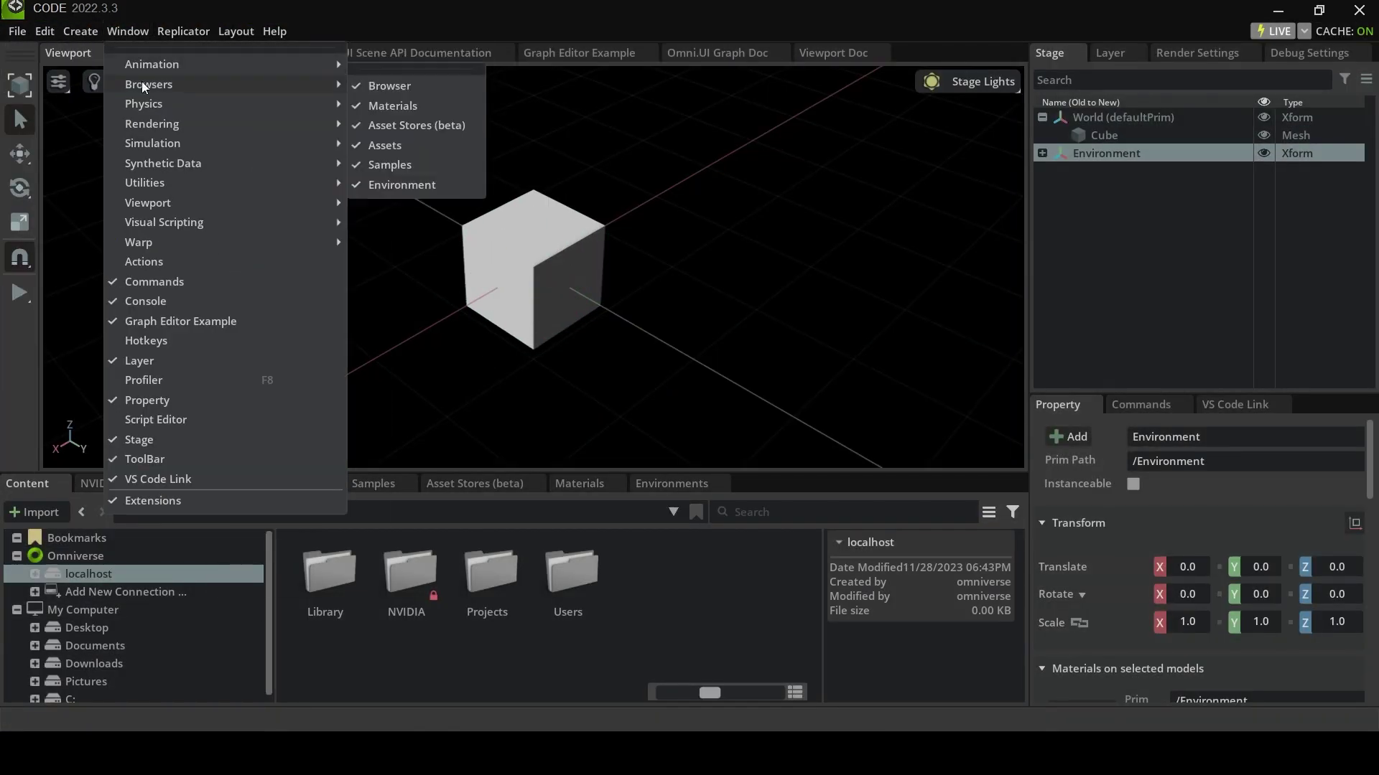
{"action": "mouse_move", "coordinate": [183, 31]}
{"action": "left_click", "coordinate": [150, 52]}
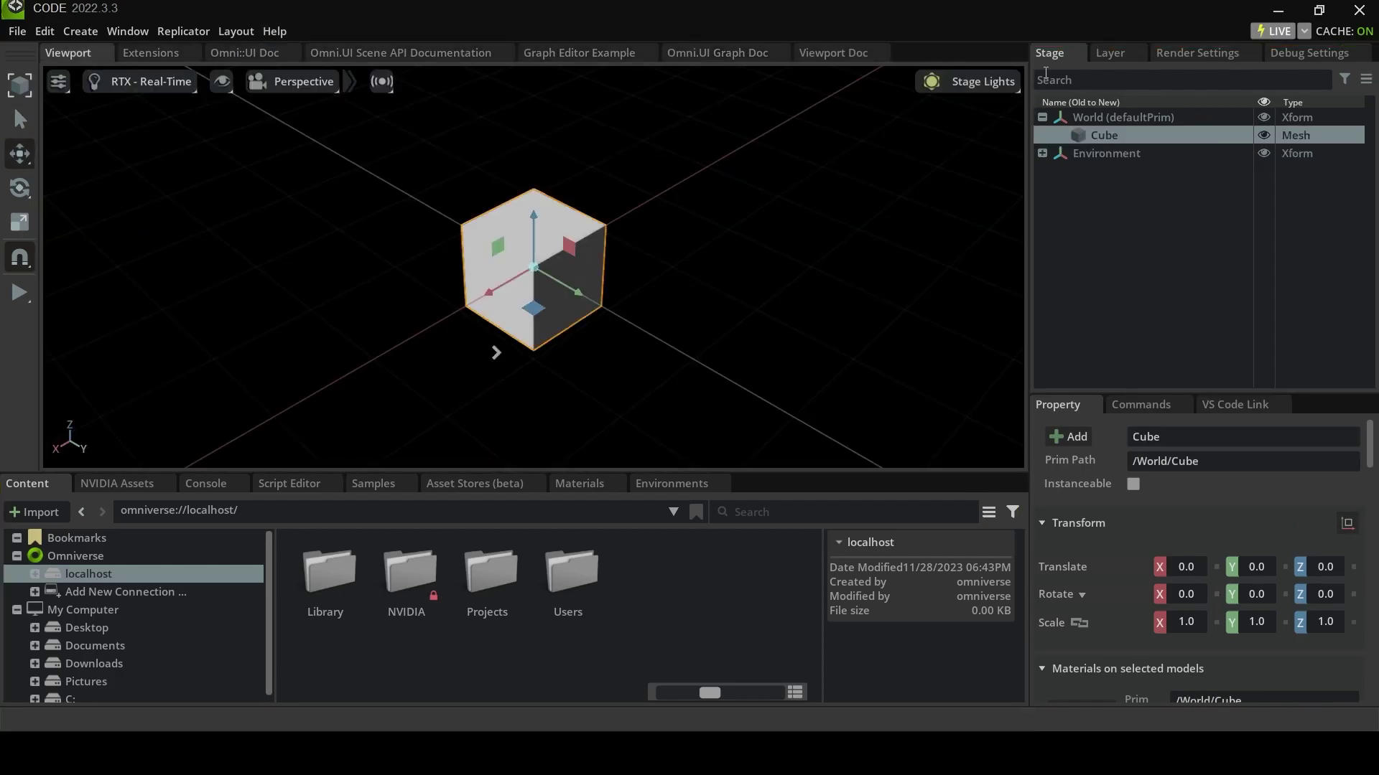
{"action": "left_click", "coordinate": [970, 81]}
{"action": "left_click", "coordinate": [975, 257]}
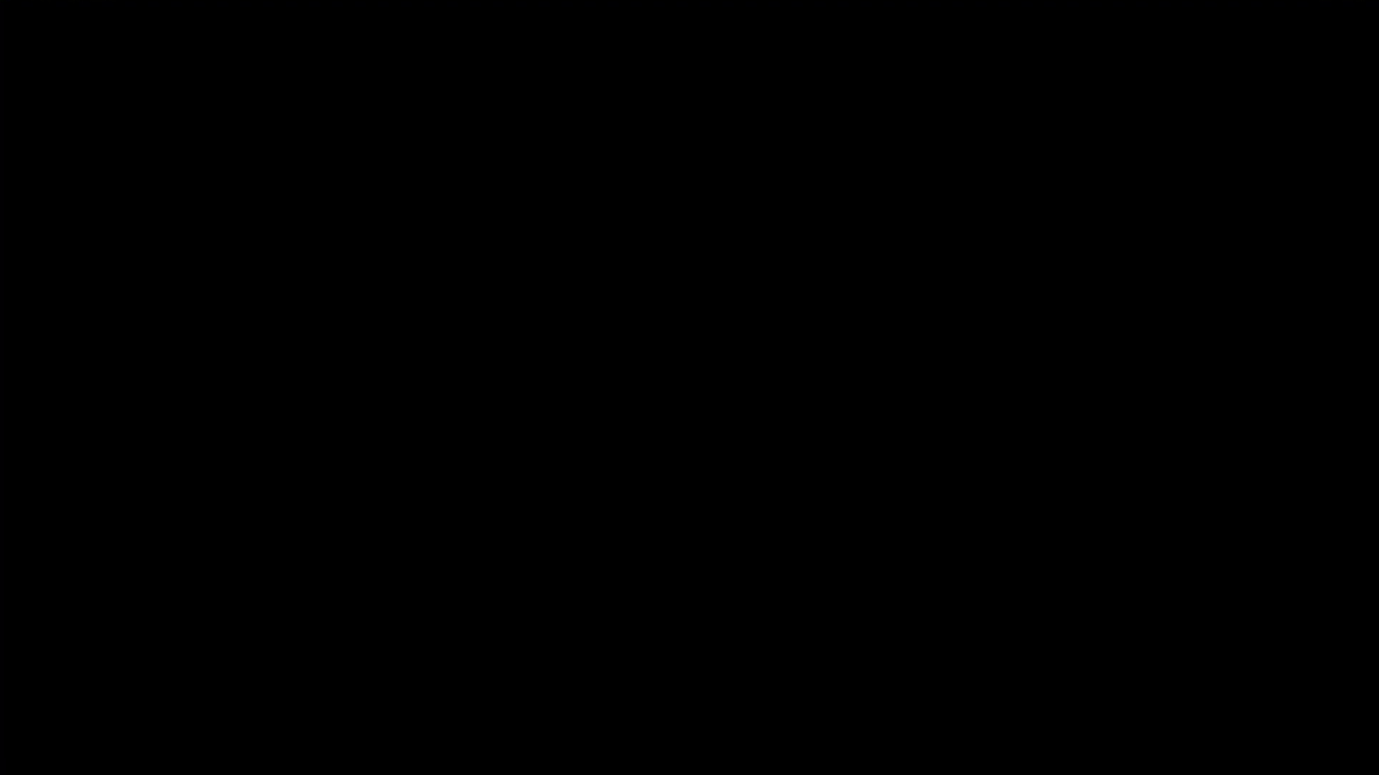